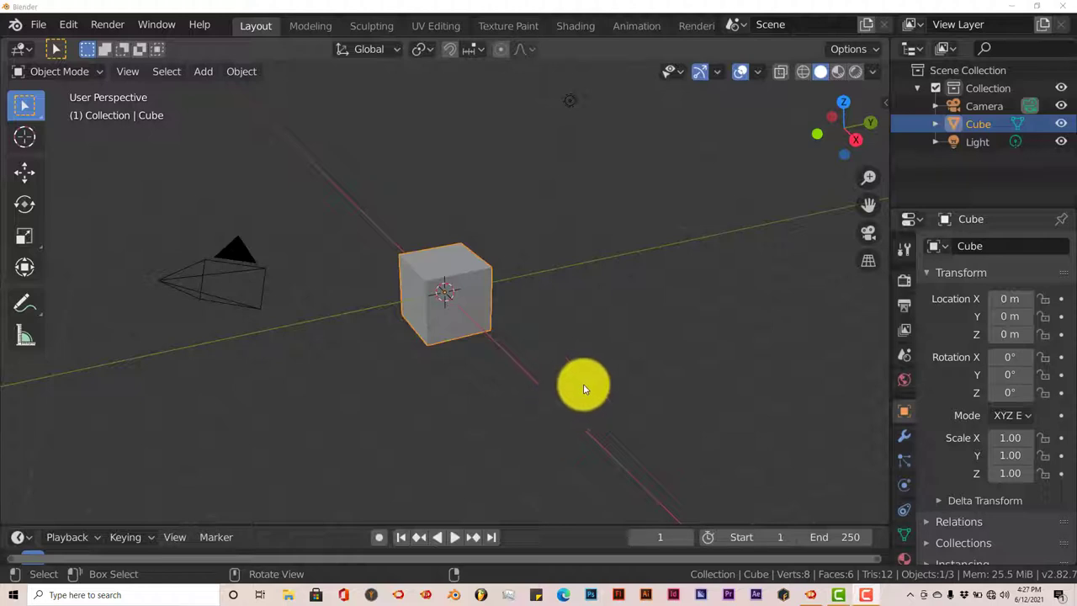
# Orbit the viewport to see the default Cube, Camera and Light from a new angle.
pyautogui.moveTo(504, 368); pyautogui.dragTo(463, 376, button='middle')
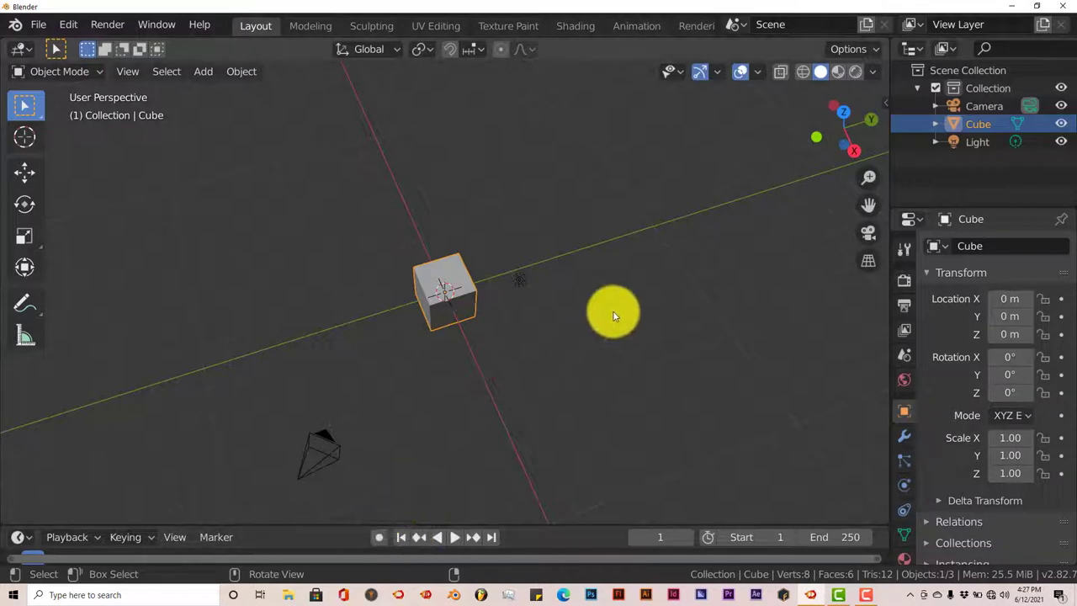
# Open the Shortcut VUr tab in the viewport sidebar, then close the sidebar.
pyautogui.press('n')
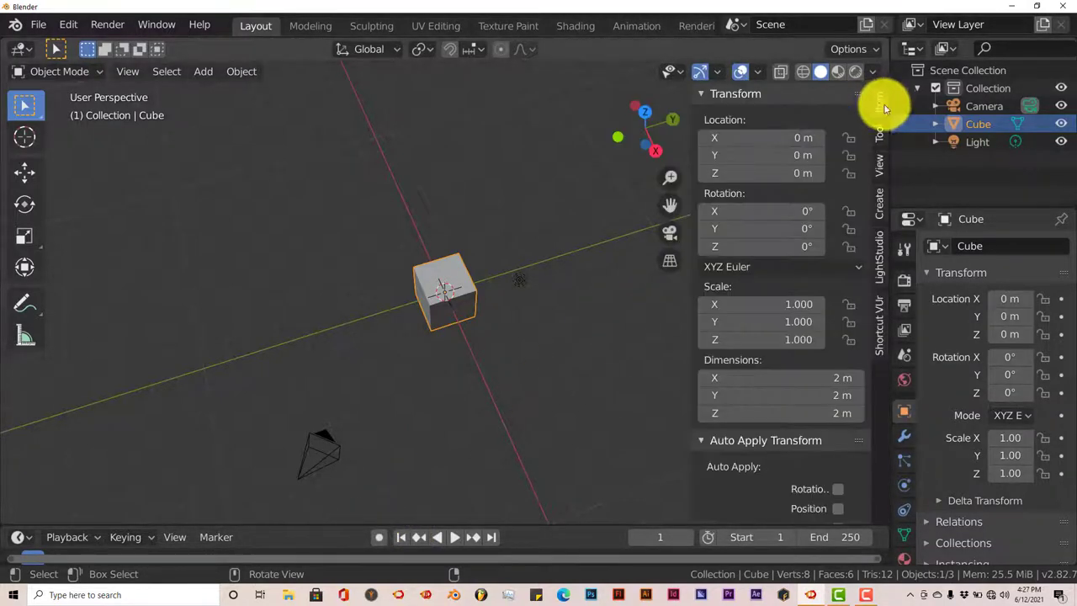
pyautogui.click(880, 318)
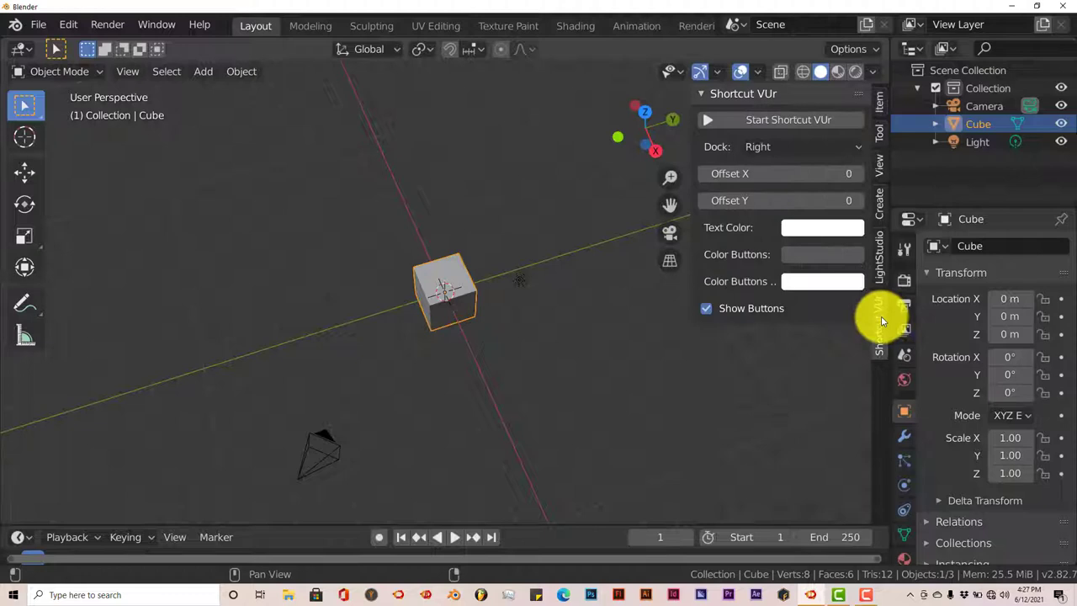
pyautogui.click(704, 310)
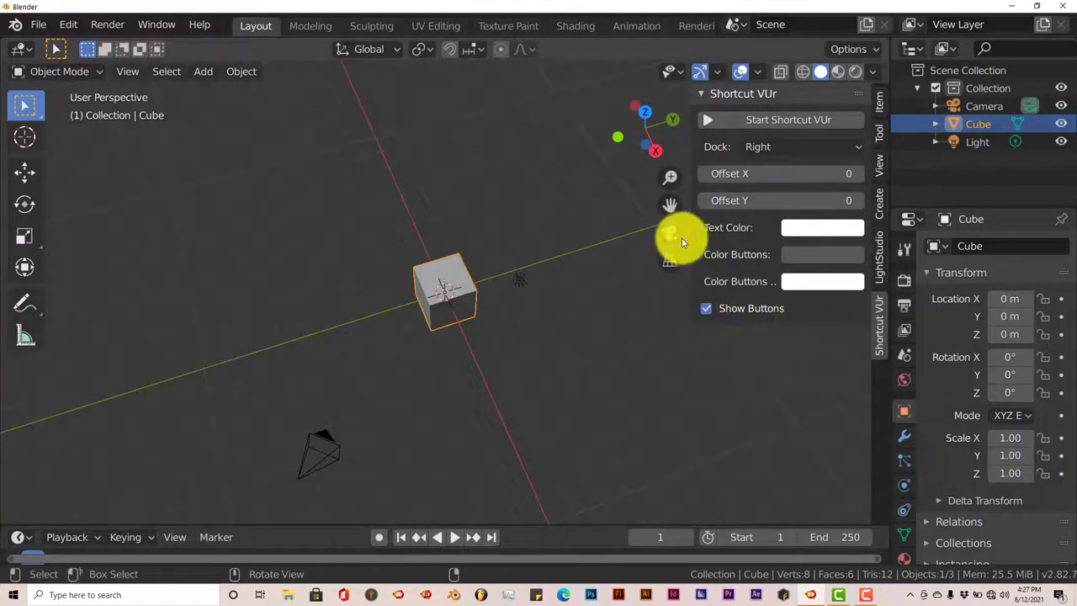
pyautogui.moveTo(691, 224); pyautogui.dragTo(937, 229)
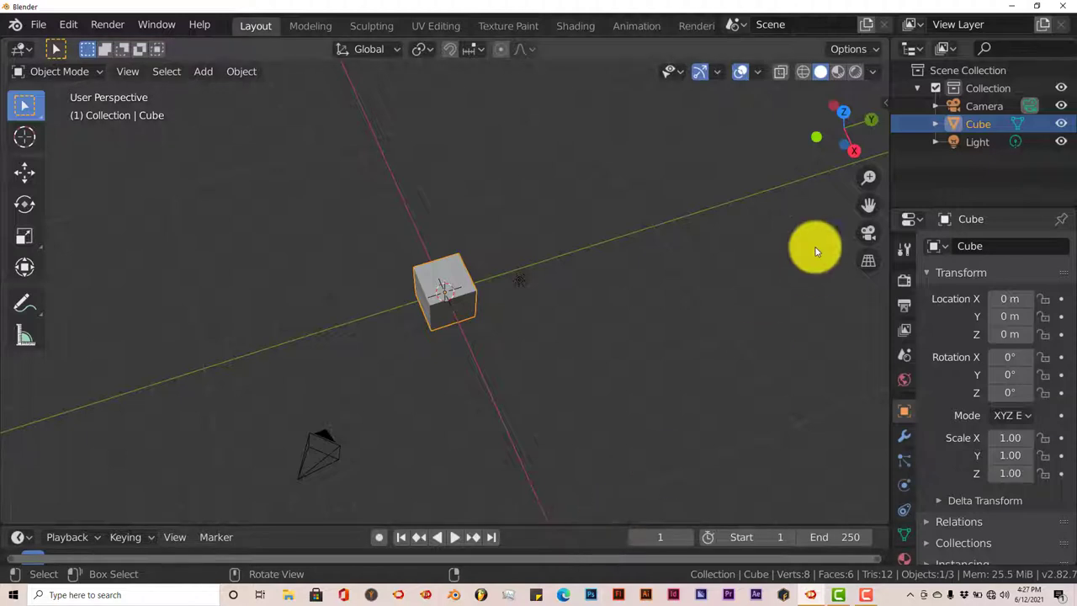
# Dock the key display Left, start Shortcut VUr, and make the timeline taller.
pyautogui.click(884, 103)
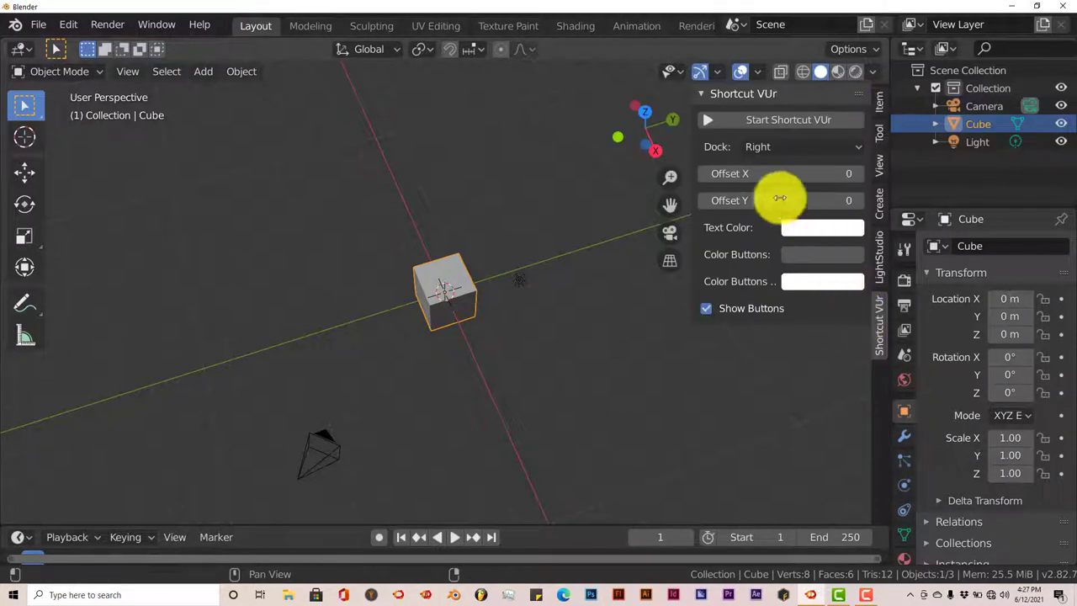
pyautogui.click(832, 150)
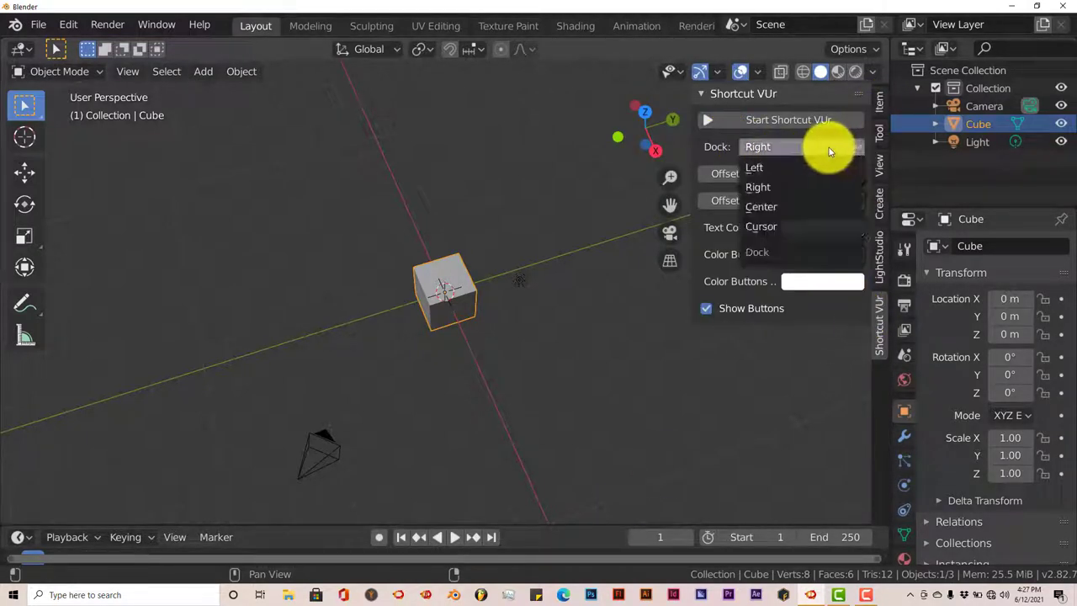
pyautogui.click(783, 166)
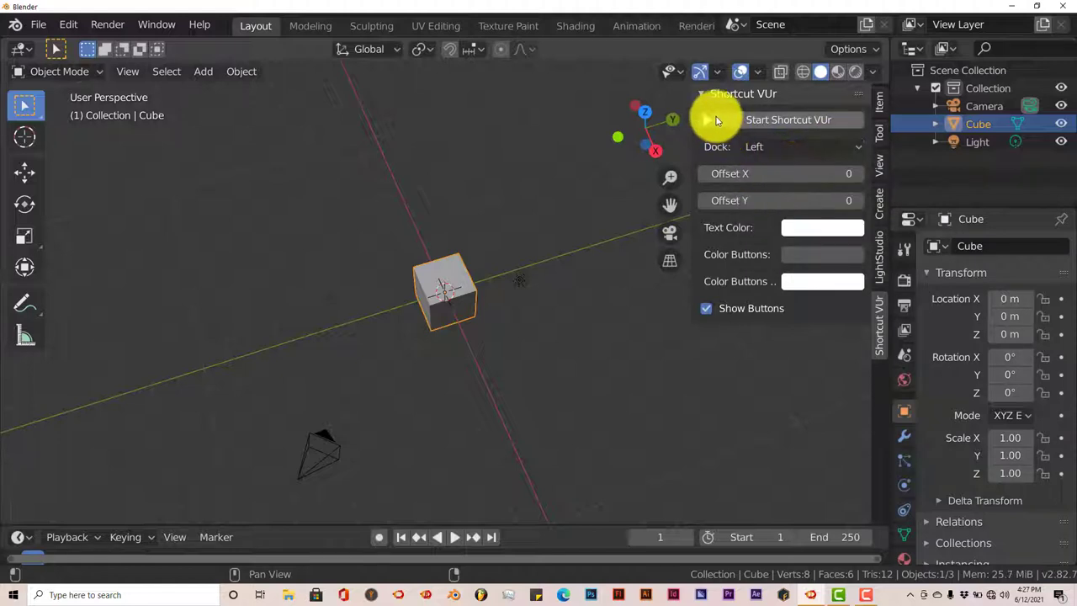
pyautogui.click(707, 118)
pyautogui.scroll(-2, 509, 353)
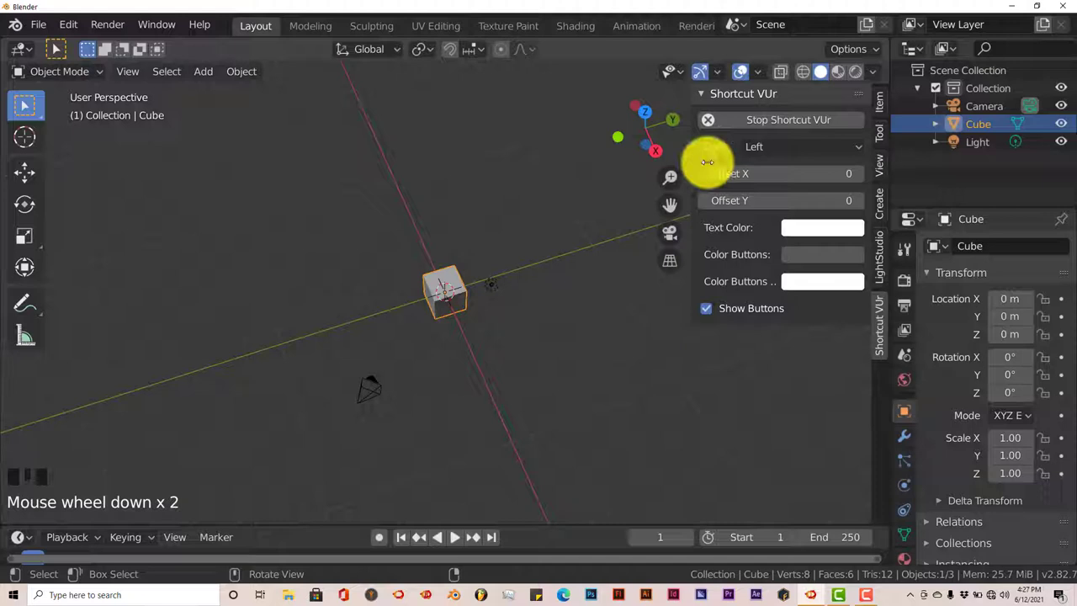
pyautogui.moveTo(699, 161); pyautogui.dragTo(884, 168)
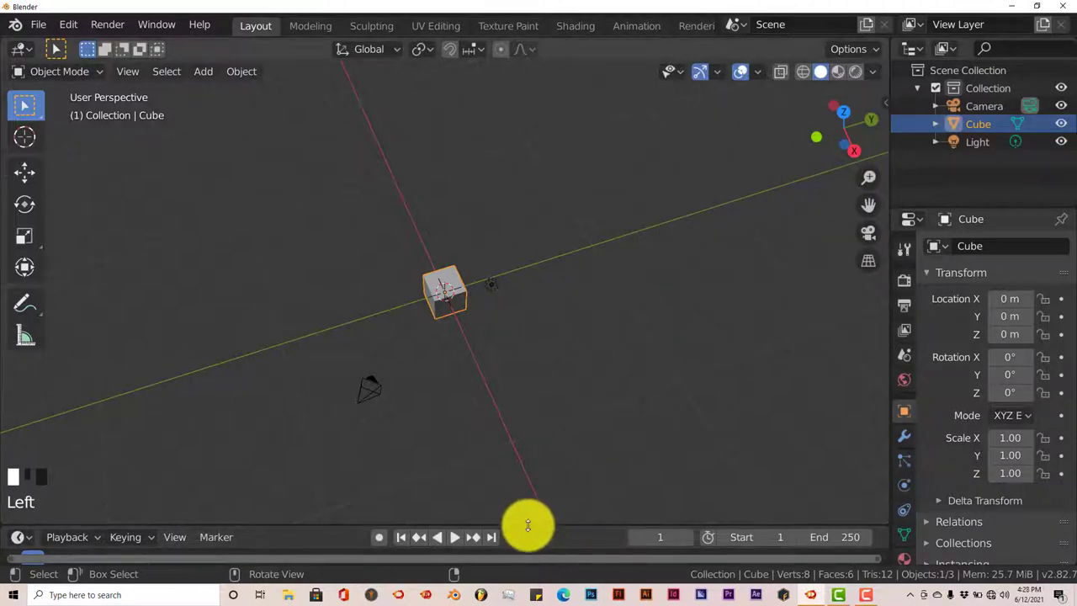
pyautogui.moveTo(526, 527); pyautogui.dragTo(523, 435)
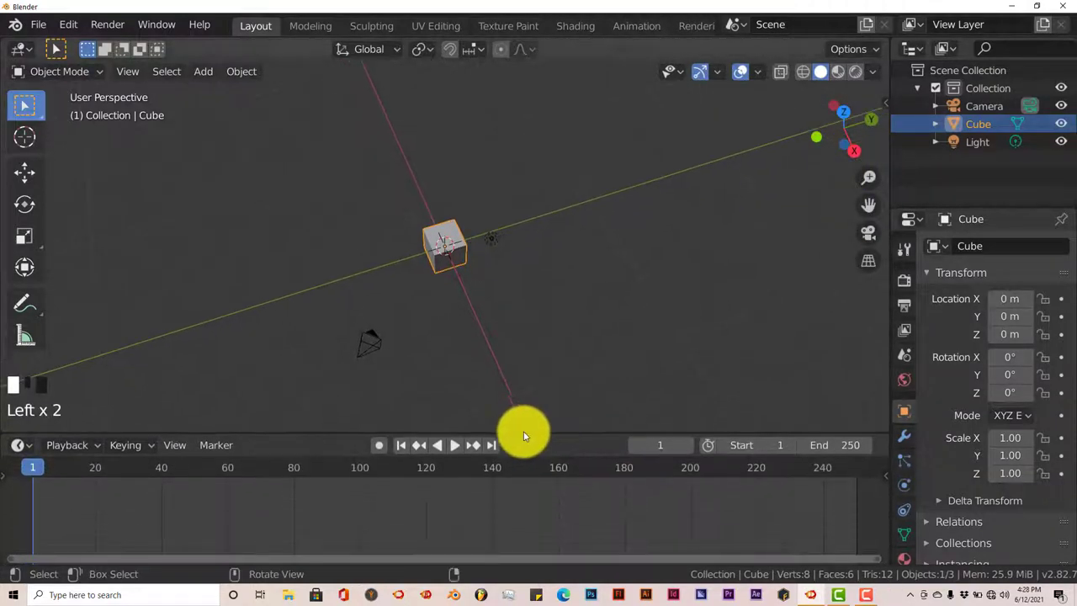
# Turn on the Auto Keying record button in the timeline header.
pyautogui.click(379, 445)
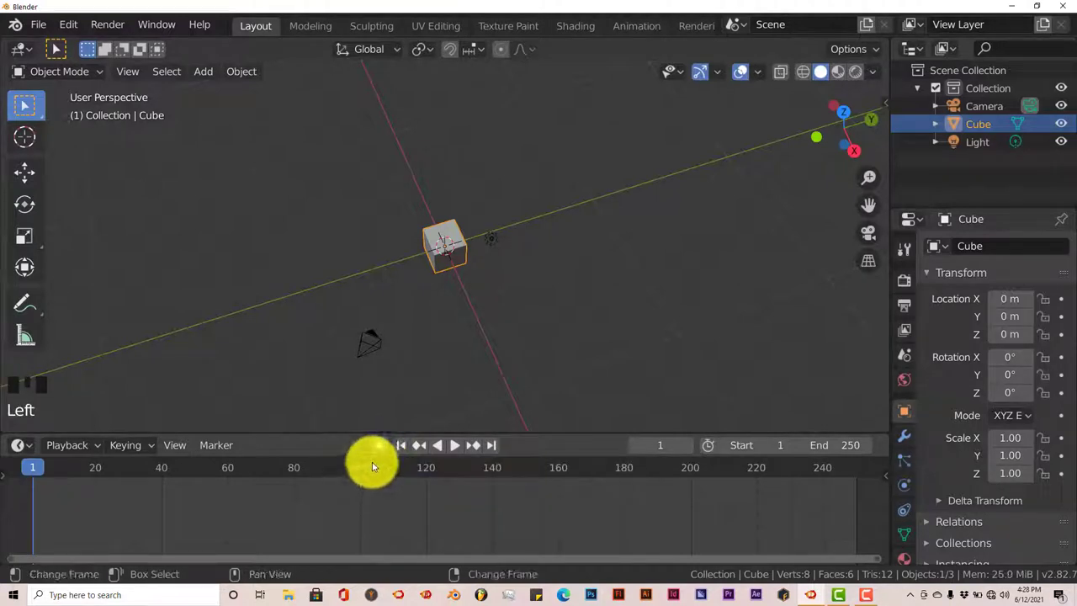
pyautogui.scroll(2, 440, 350)
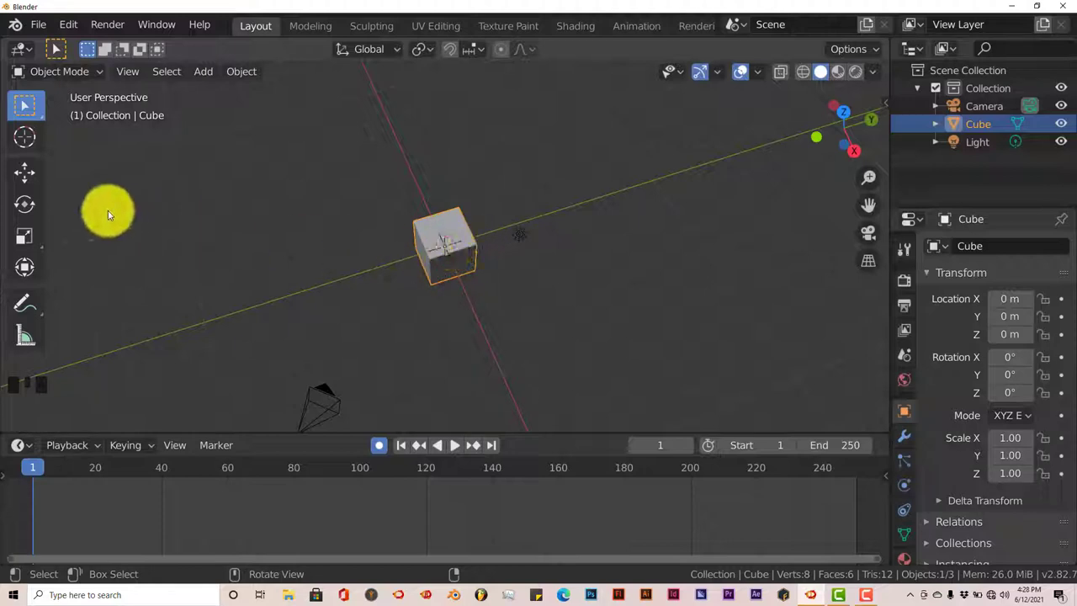
# With the Move tool, key the cube at frame 1, then move it along Y at frame 20.
pyautogui.click(36, 177)
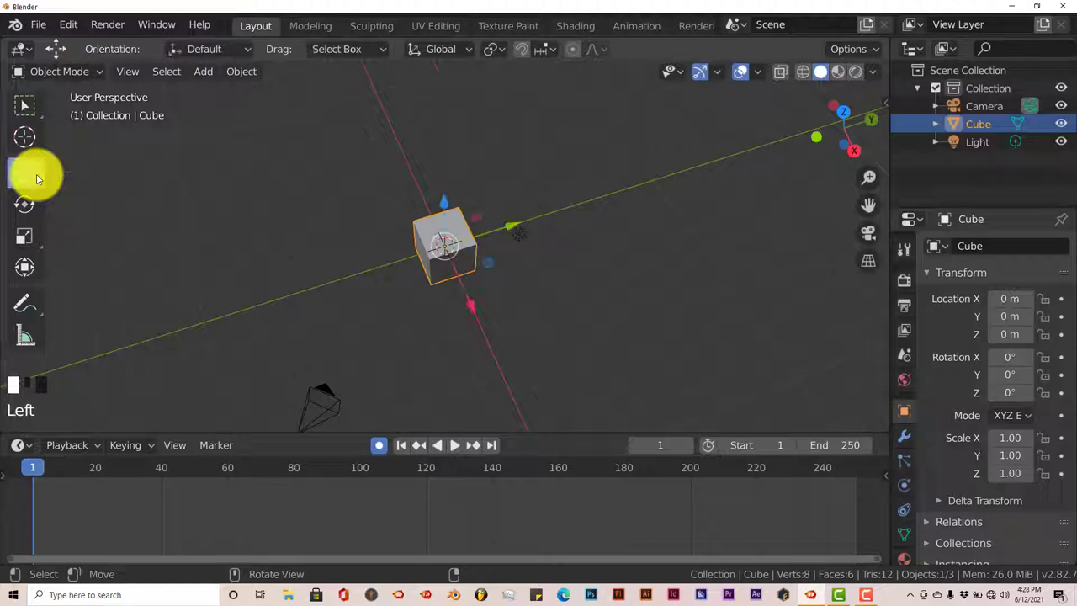
pyautogui.scroll(-2, 455, 312)
pyautogui.moveTo(470, 303); pyautogui.dragTo(404, 160)
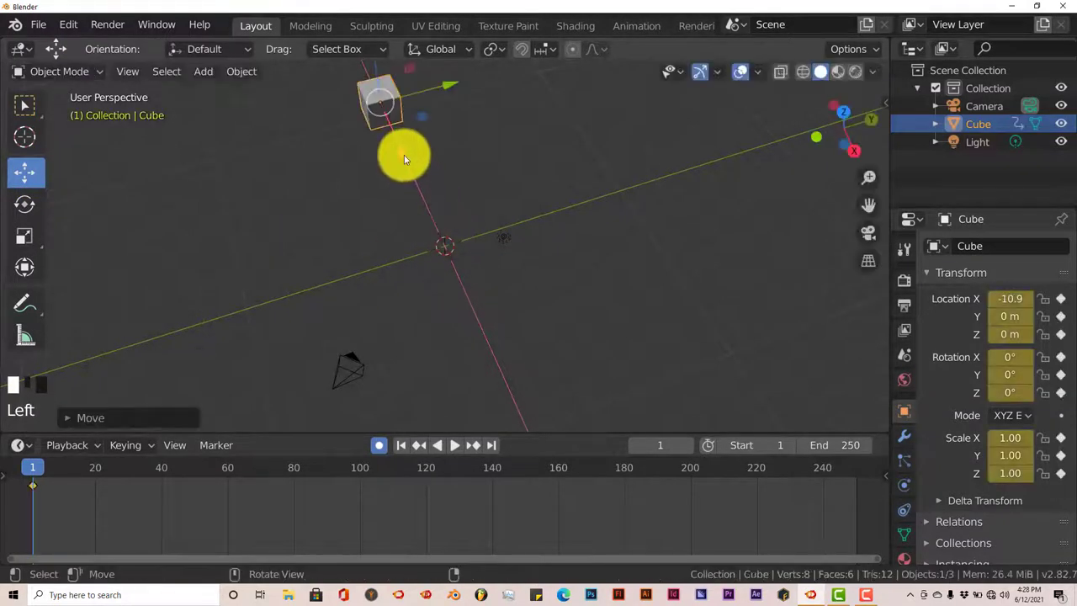
pyautogui.click(97, 474)
pyautogui.moveTo(296, 303); pyautogui.dragTo(218, 356, button='middle')
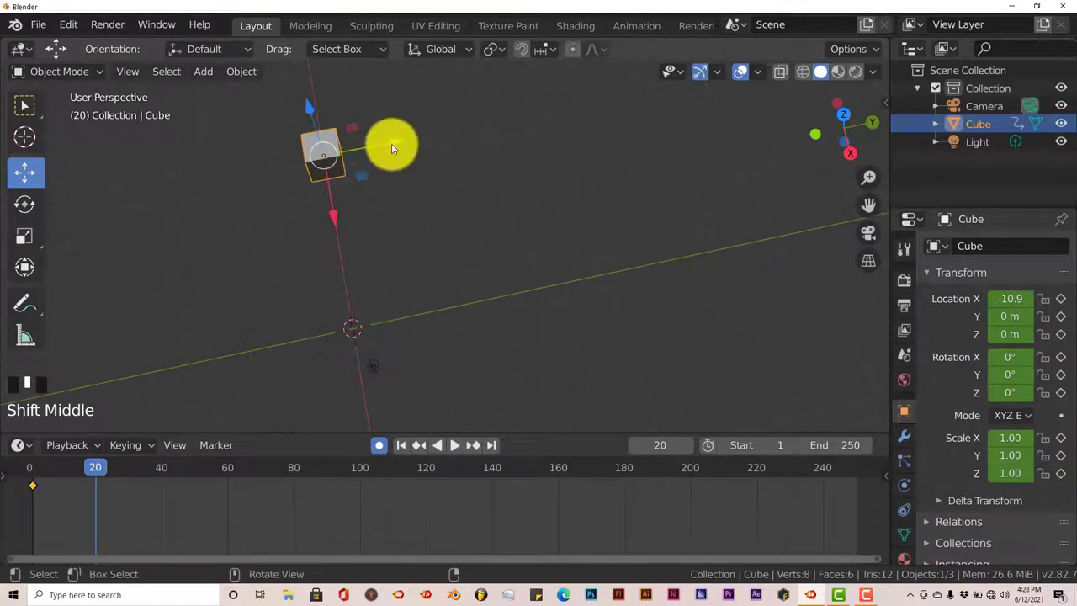
pyautogui.moveTo(391, 148); pyautogui.dragTo(623, 117)
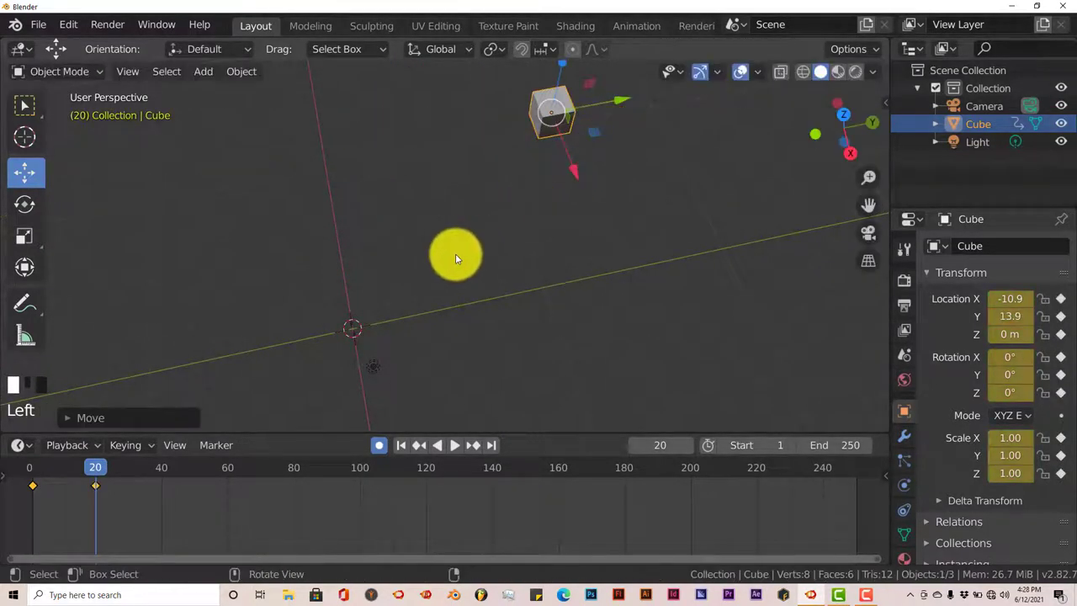
# Key the cube moved back along X at frame 41 and to Y 0.74 at frame 60.
pyautogui.keyDown('shift'); pyautogui.moveTo(455, 255); pyautogui.dragTo(356, 278, button='middle'); pyautogui.keyUp('shift')
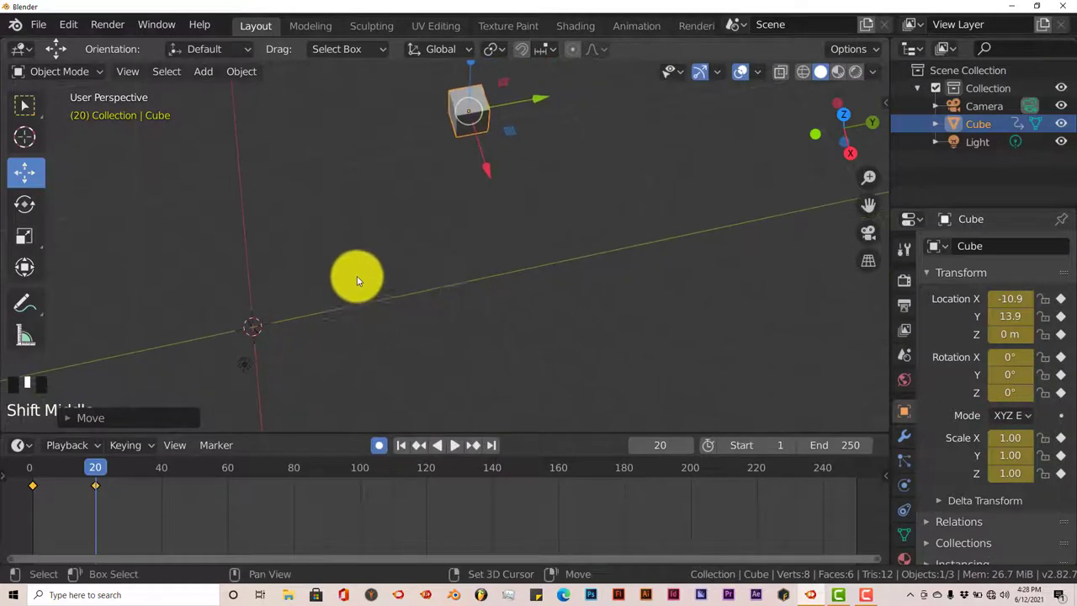
pyautogui.click(164, 472)
pyautogui.moveTo(488, 169); pyautogui.dragTo(516, 328)
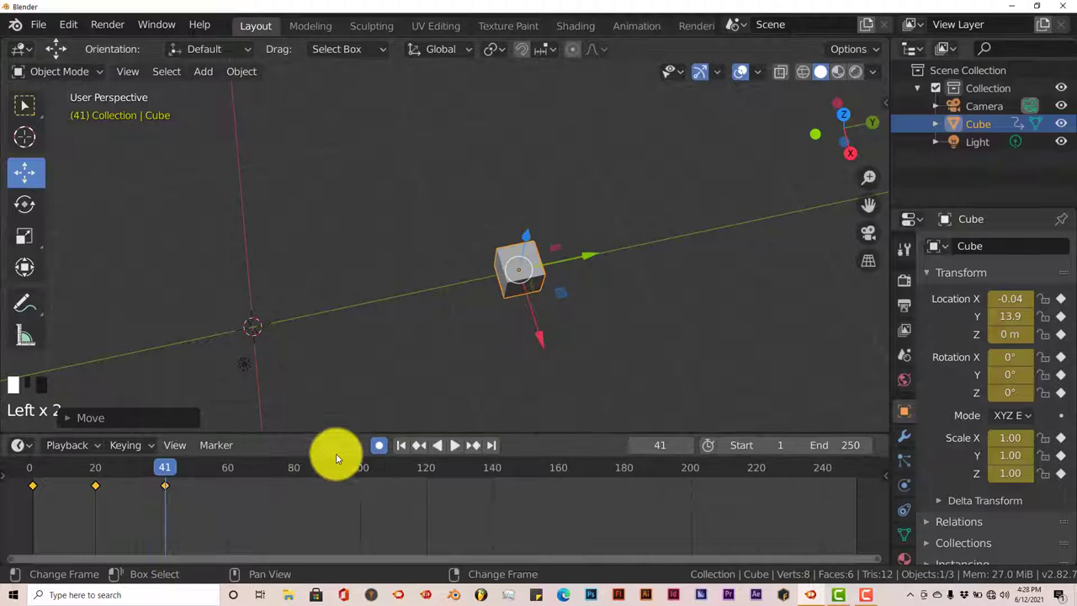
pyautogui.click(229, 472)
pyautogui.scroll(-1, 507, 323)
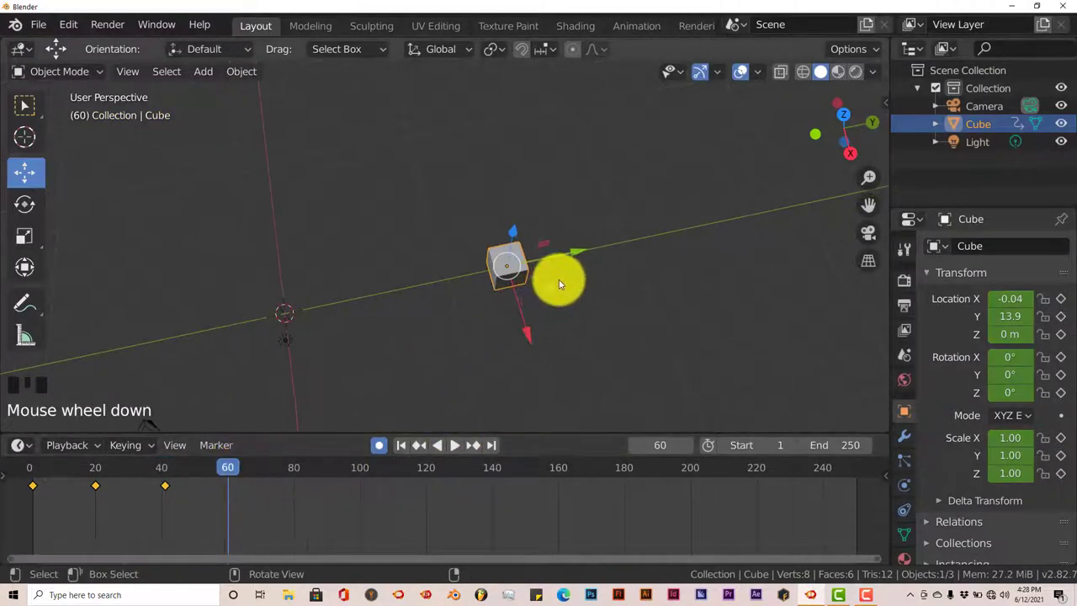
pyautogui.moveTo(580, 250); pyautogui.dragTo(417, 367)
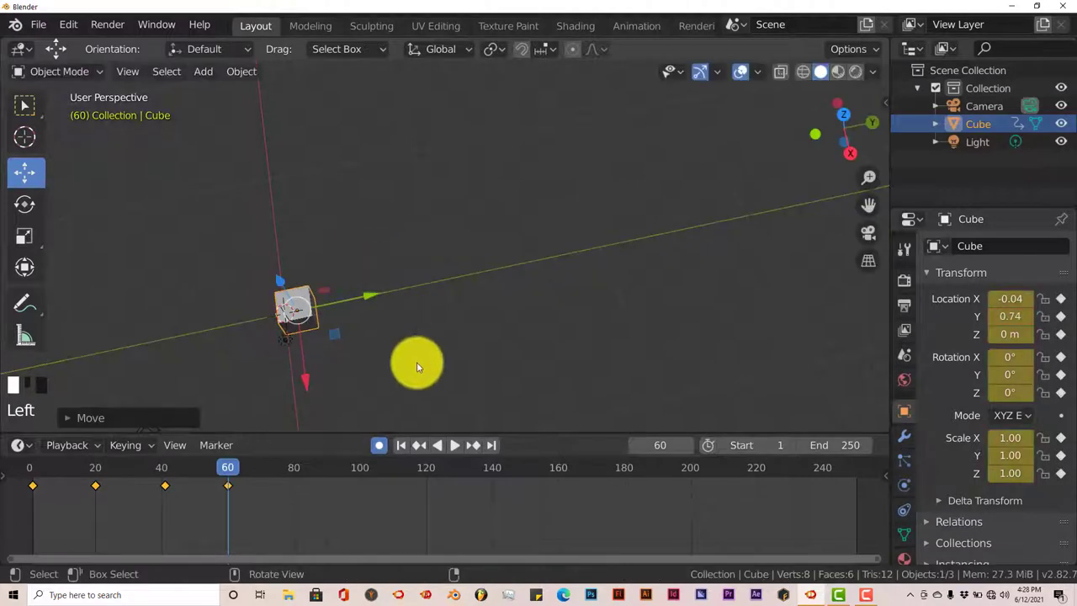
pyautogui.moveTo(416, 367); pyautogui.dragTo(454, 266, button='middle')
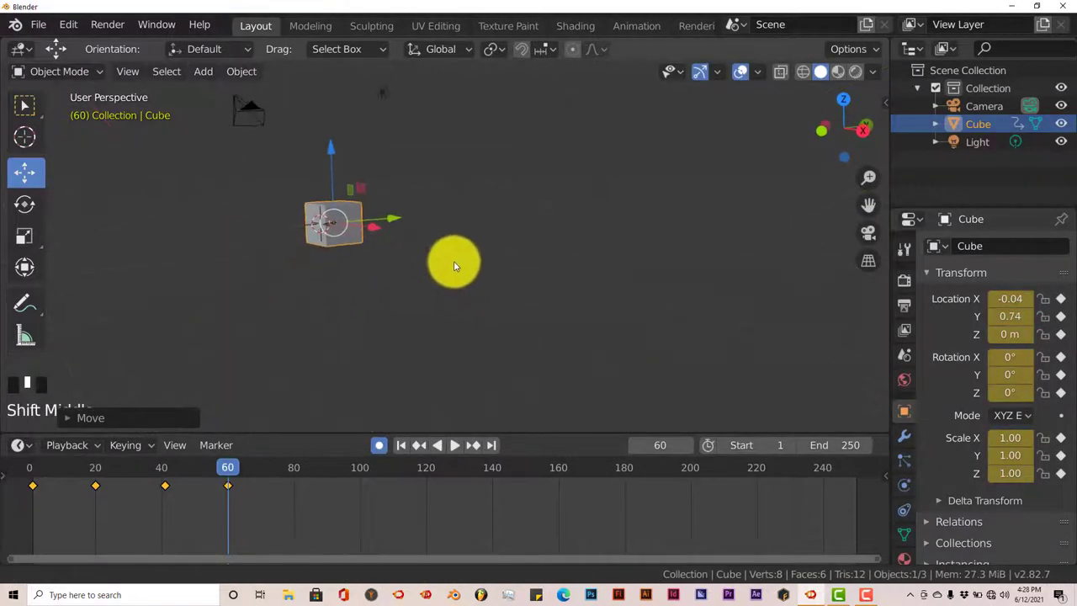
# Shift the Shortcut VUr key display's offset to X 135, Y 120, then close the sidebar.
pyautogui.click(885, 102)
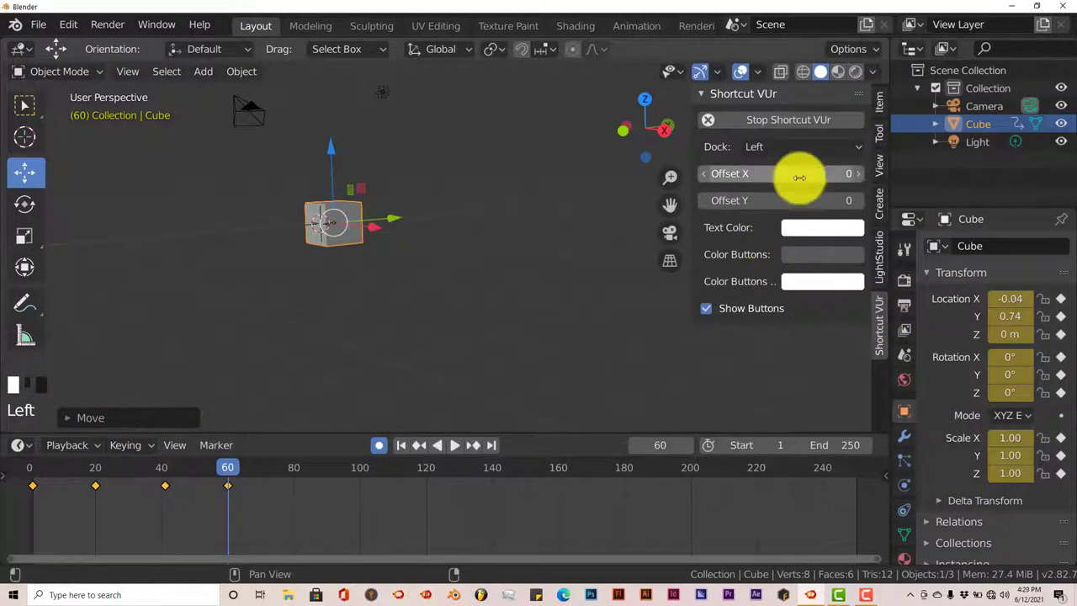
pyautogui.moveTo(799, 176); pyautogui.dragTo(858, 173)
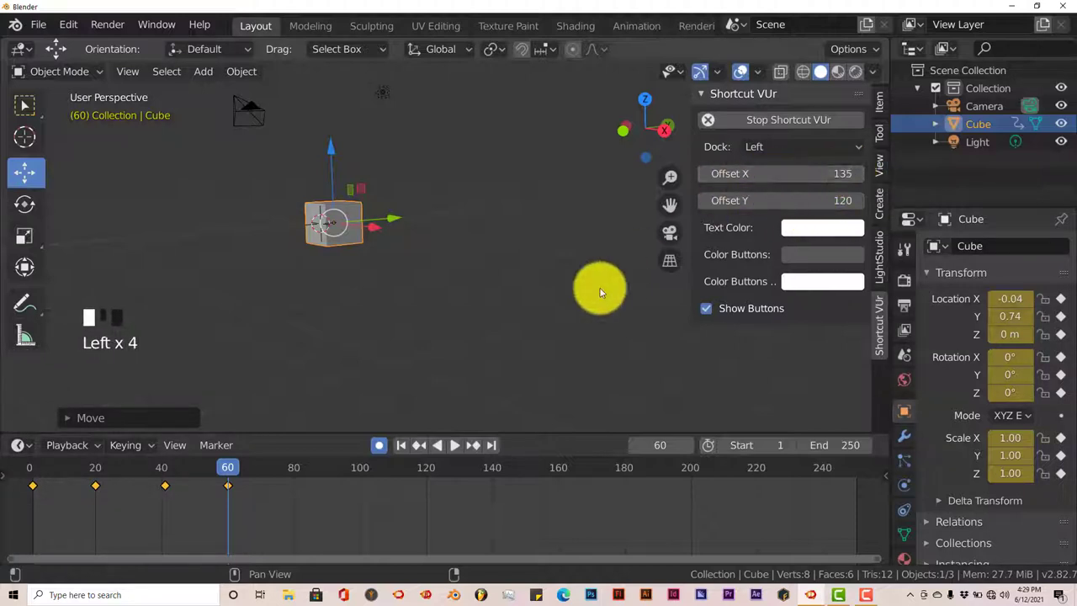
pyautogui.moveTo(692, 150); pyautogui.dragTo(902, 157)
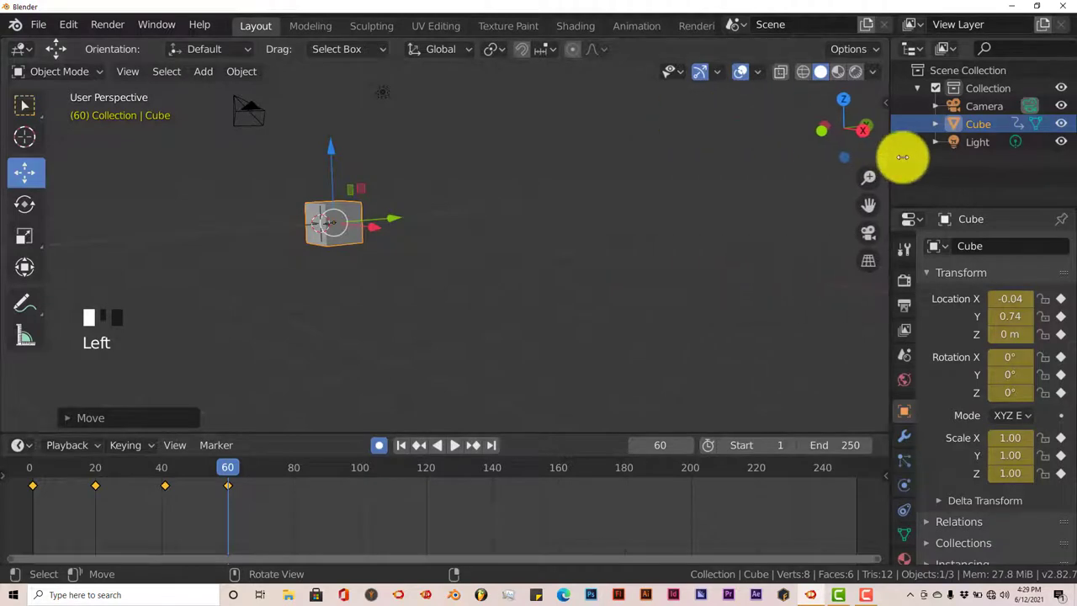
pyautogui.moveTo(397, 295); pyautogui.dragTo(404, 310, button='middle')
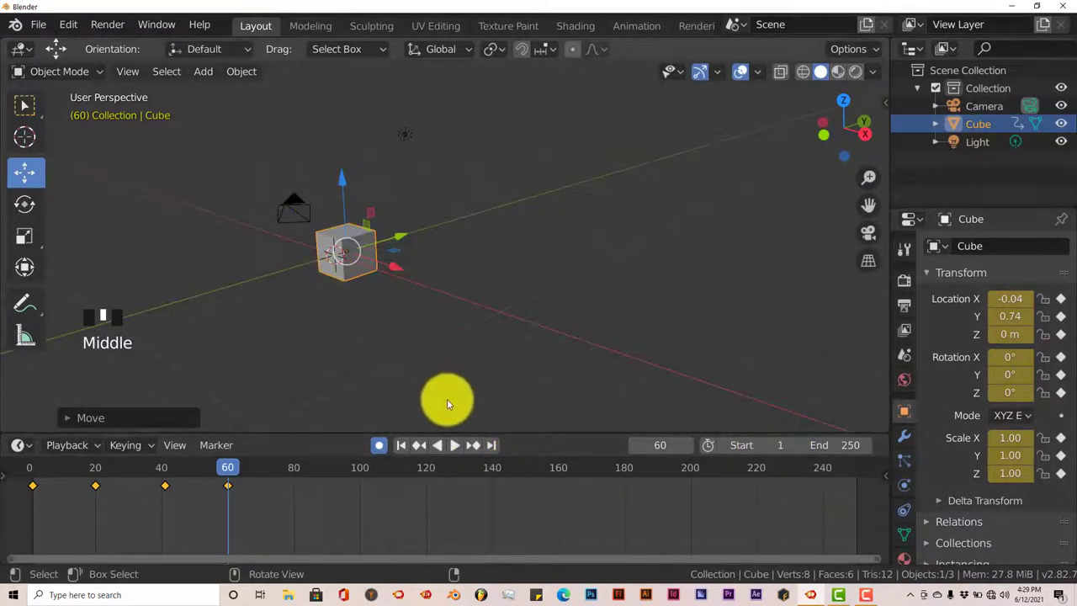
# Change the timeline End from 250 to 80 and jump the playhead back to frame 1.
pyautogui.click(850, 446)
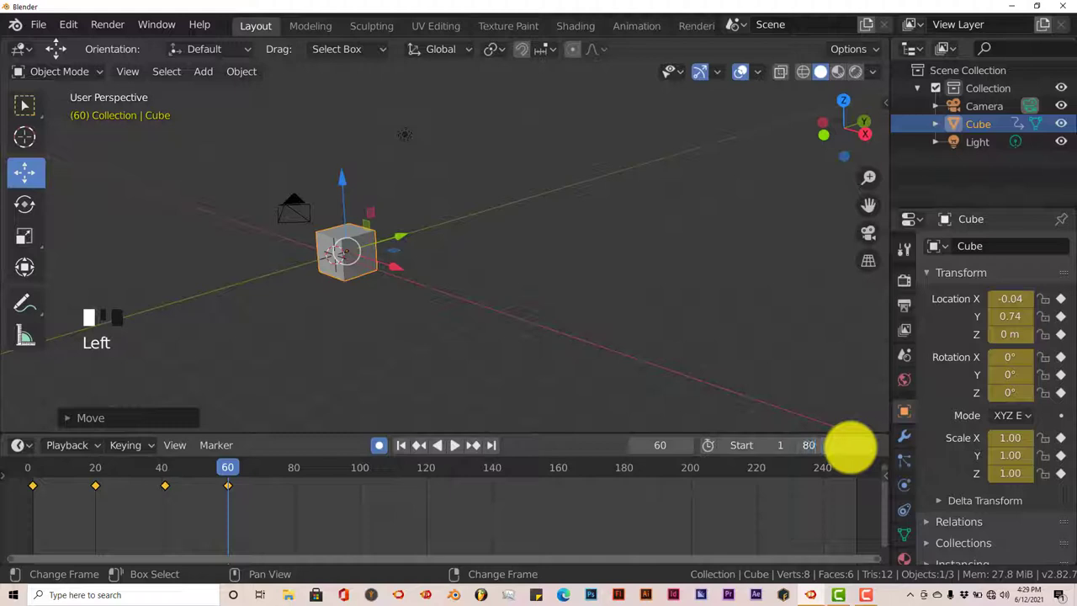
pyautogui.write('80')
pyautogui.press('Return')
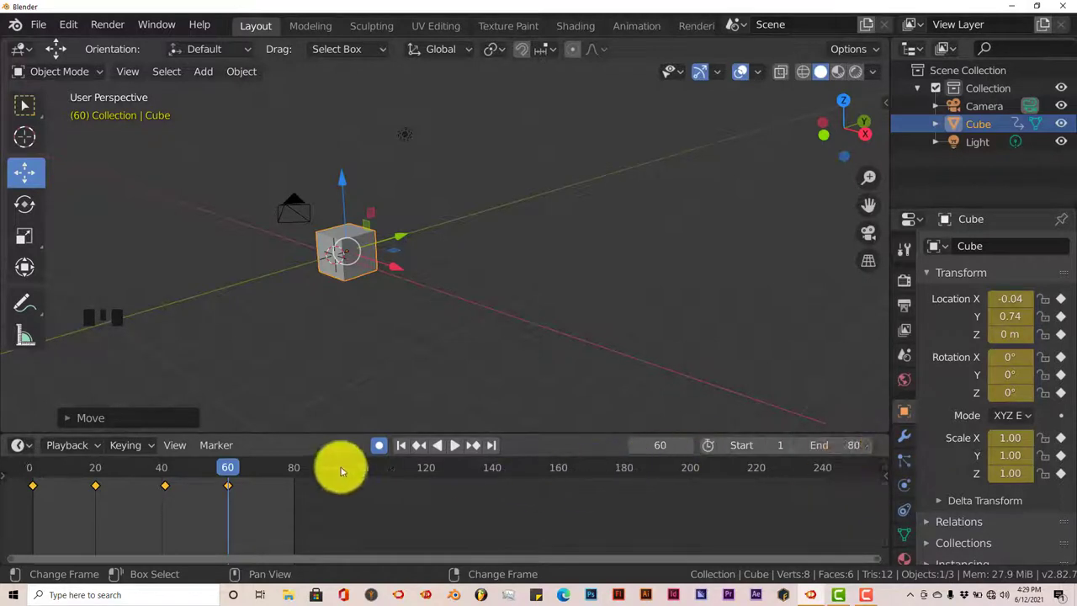
pyautogui.click(401, 444)
pyautogui.moveTo(375, 330); pyautogui.dragTo(282, 303, button='middle')
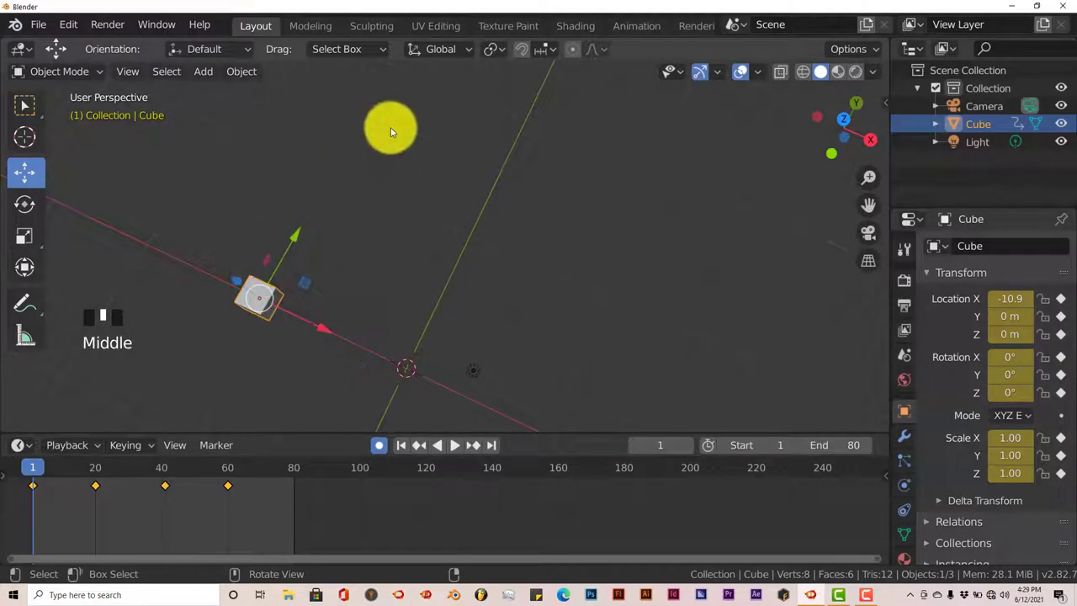
pyautogui.moveTo(364, 339); pyautogui.dragTo(318, 331, button='middle')
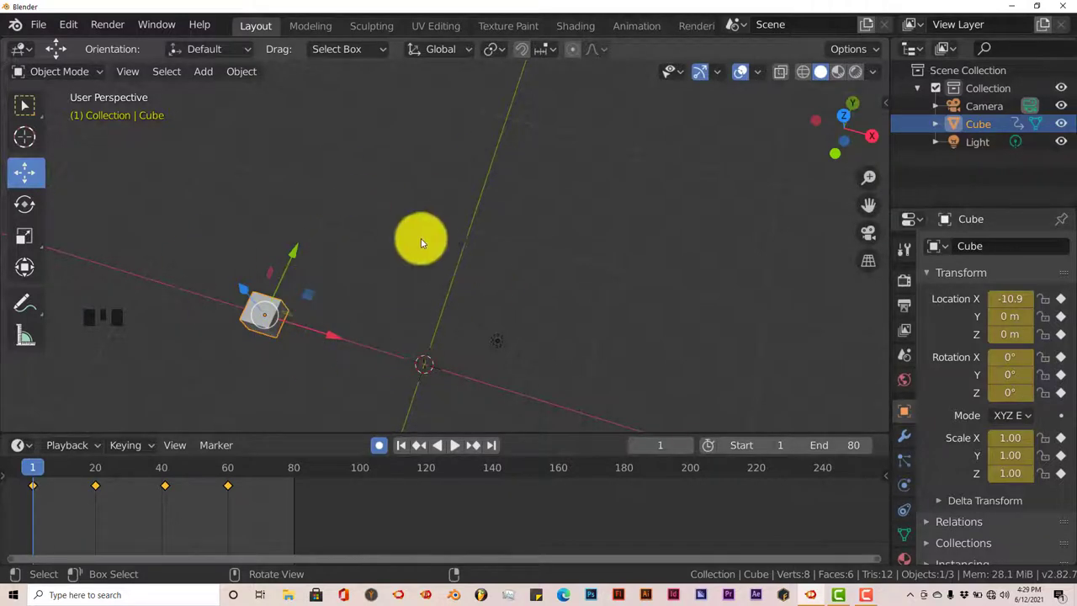
pyautogui.moveTo(331, 261); pyautogui.dragTo(338, 276, button='middle')
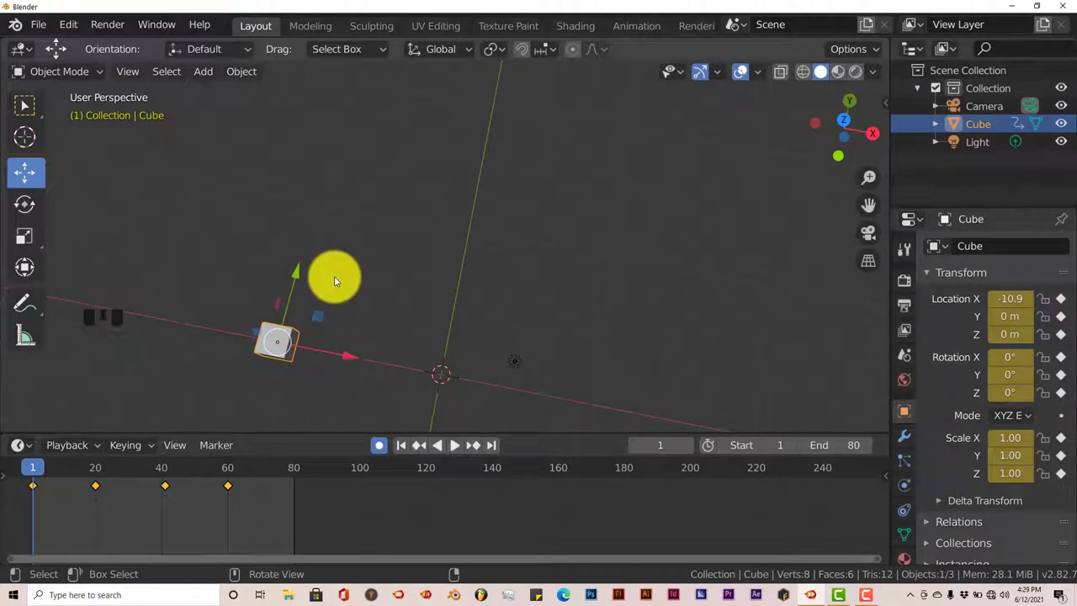
pyautogui.moveTo(316, 297); pyautogui.dragTo(295, 317, button='middle')
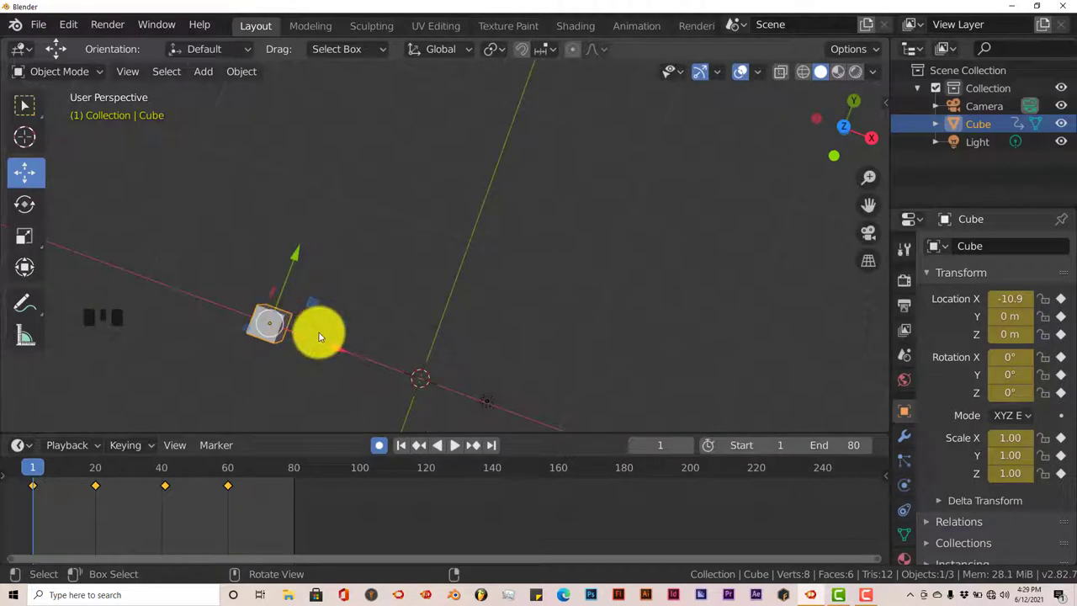
pyautogui.moveTo(316, 335); pyautogui.dragTo(425, 241, button='middle')
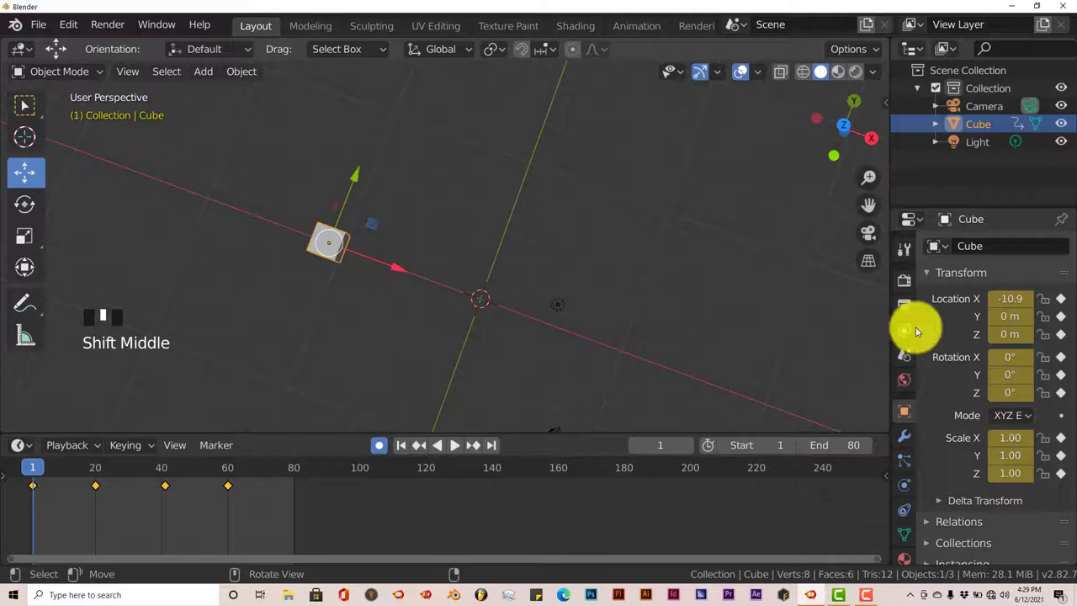
pyautogui.scroll(2, 336, 266)
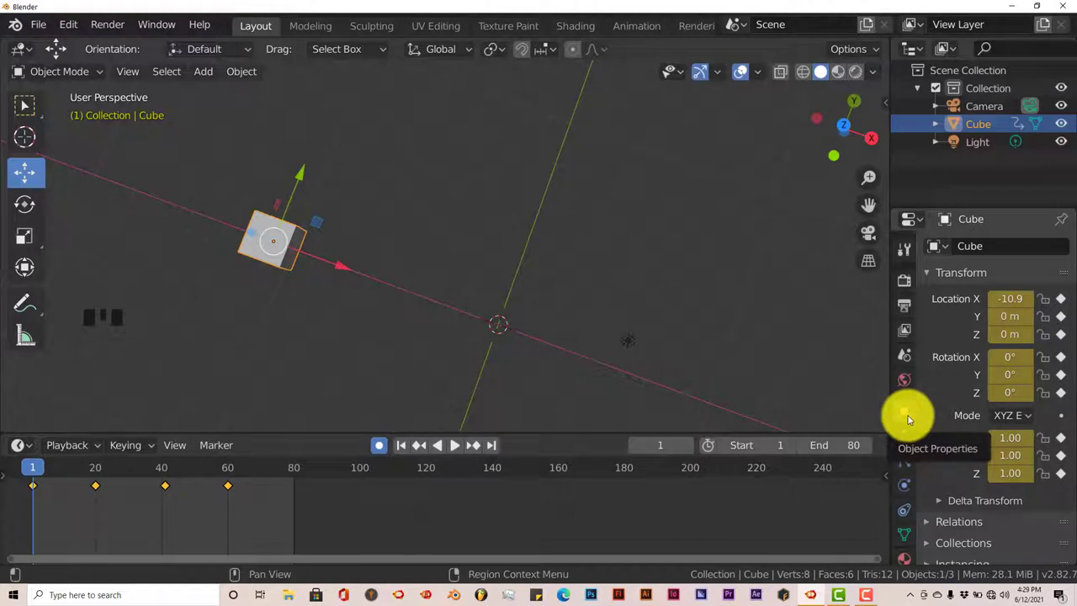
# In Object Properties > Motion Paths, calculate the Cube's path with End frame 80.
pyautogui.scroll(-5, 988, 499)
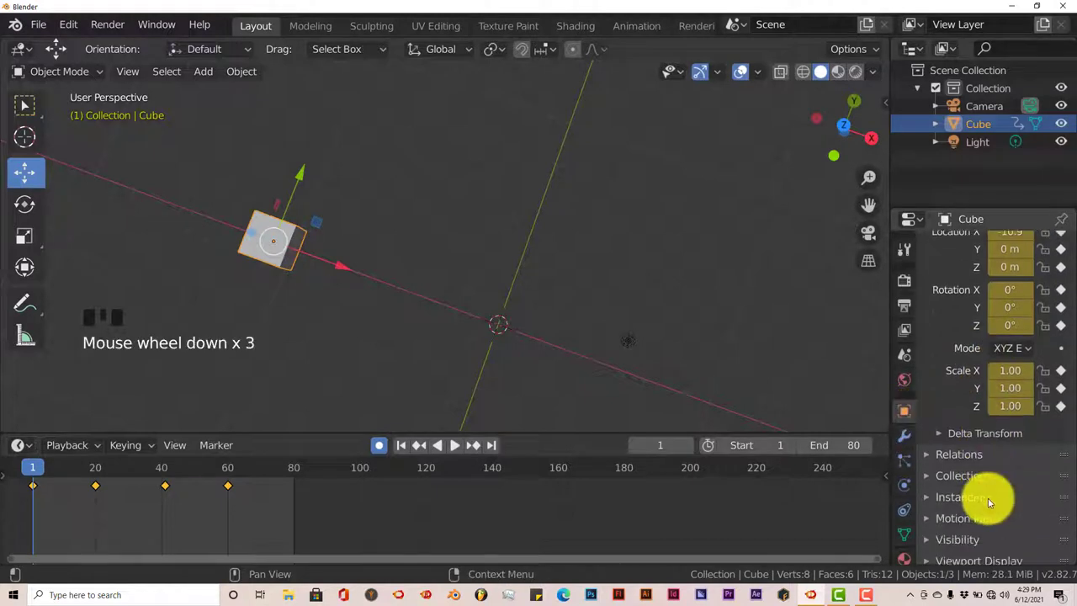
pyautogui.click(938, 490)
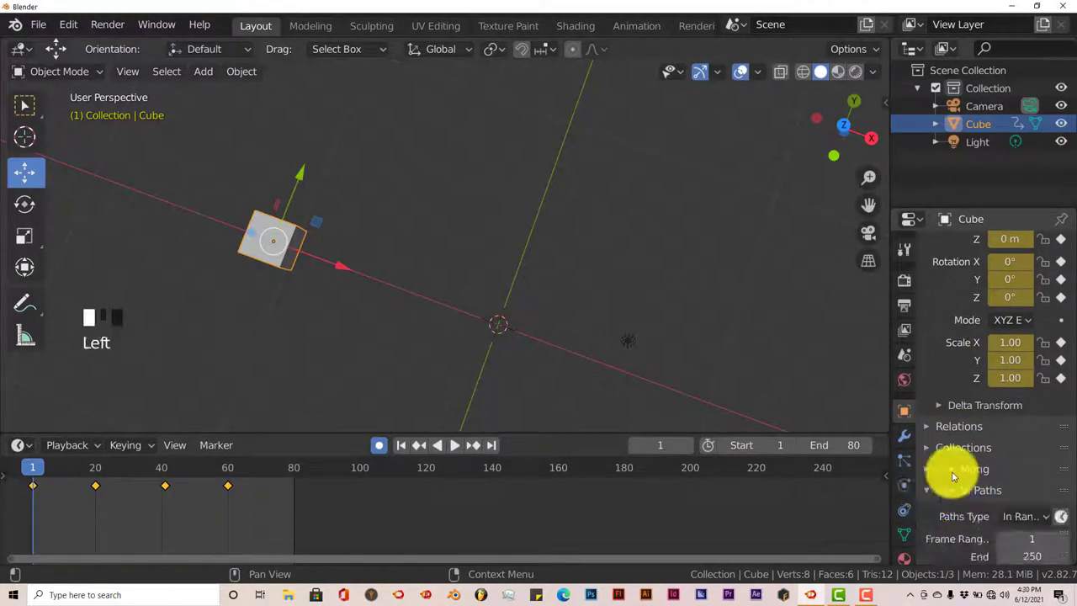
pyautogui.scroll(-3, 972, 463)
pyautogui.scroll(-4, 978, 463)
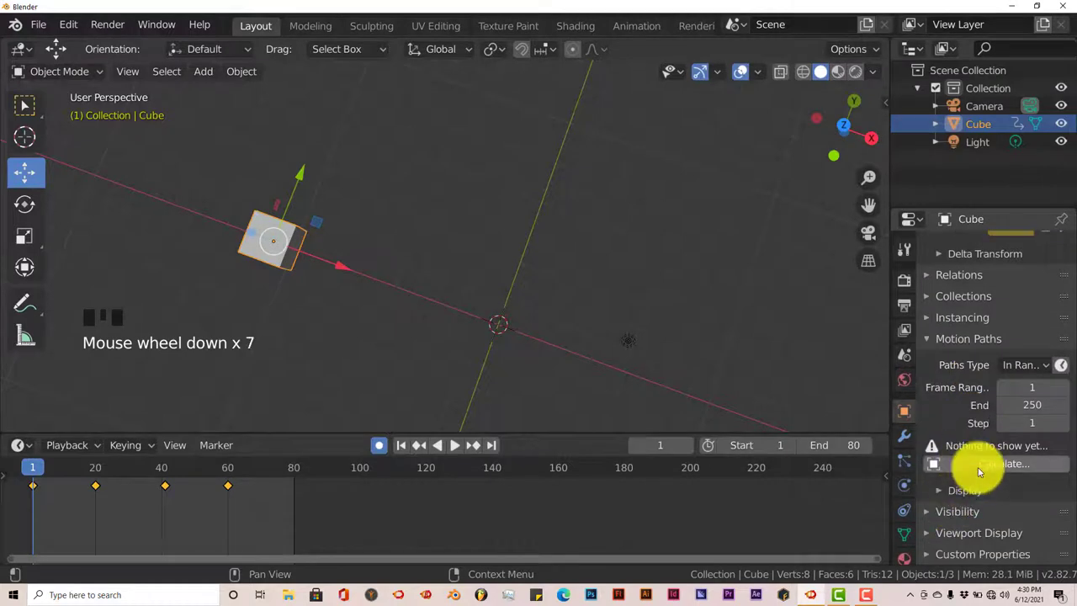
pyautogui.click(978, 467)
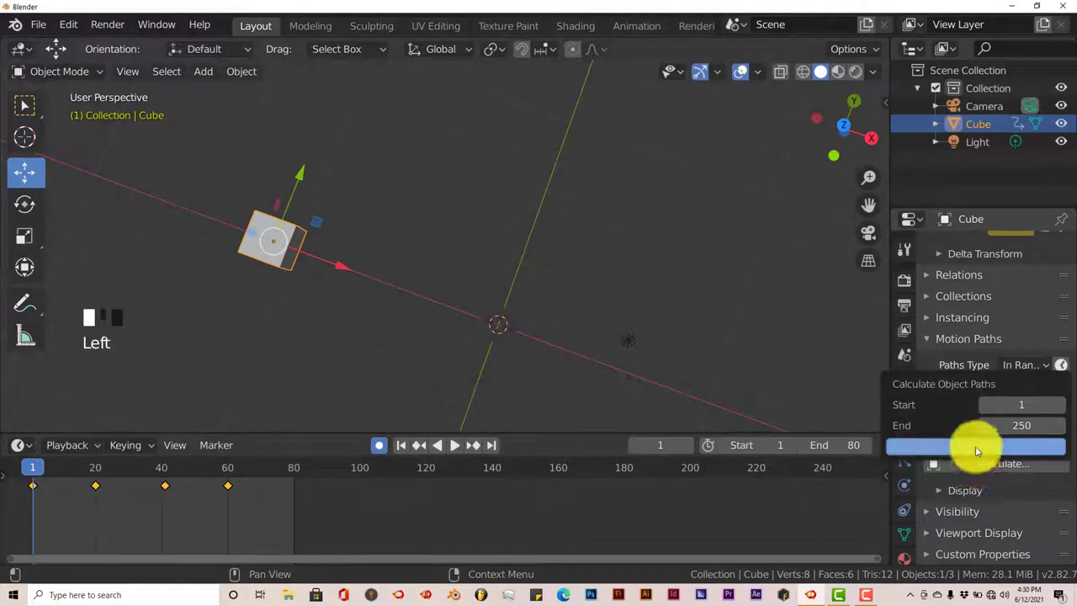
pyautogui.click(1020, 425)
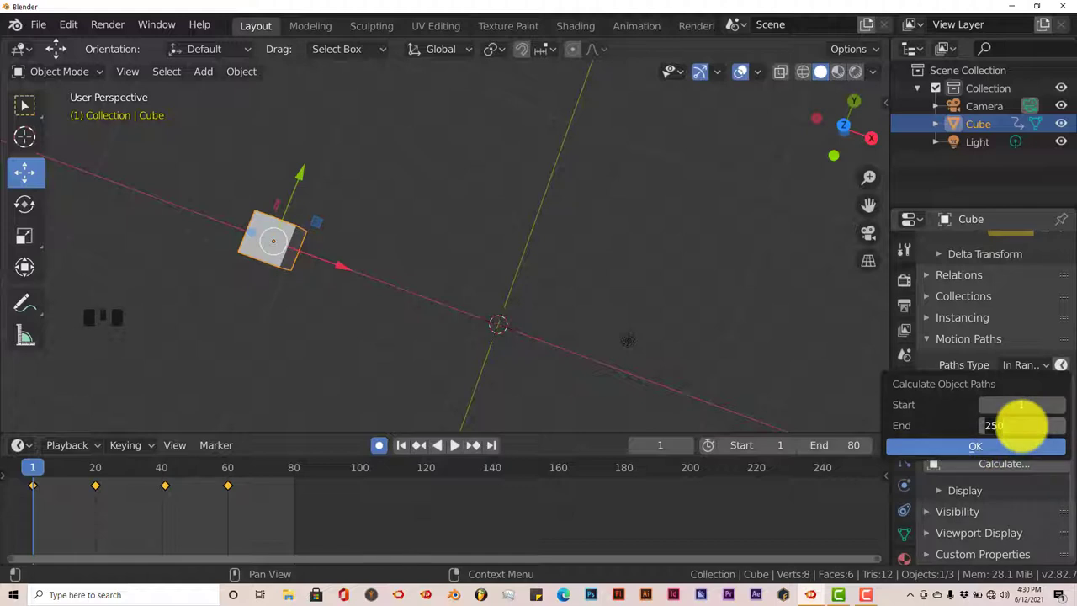
pyautogui.press('Return')
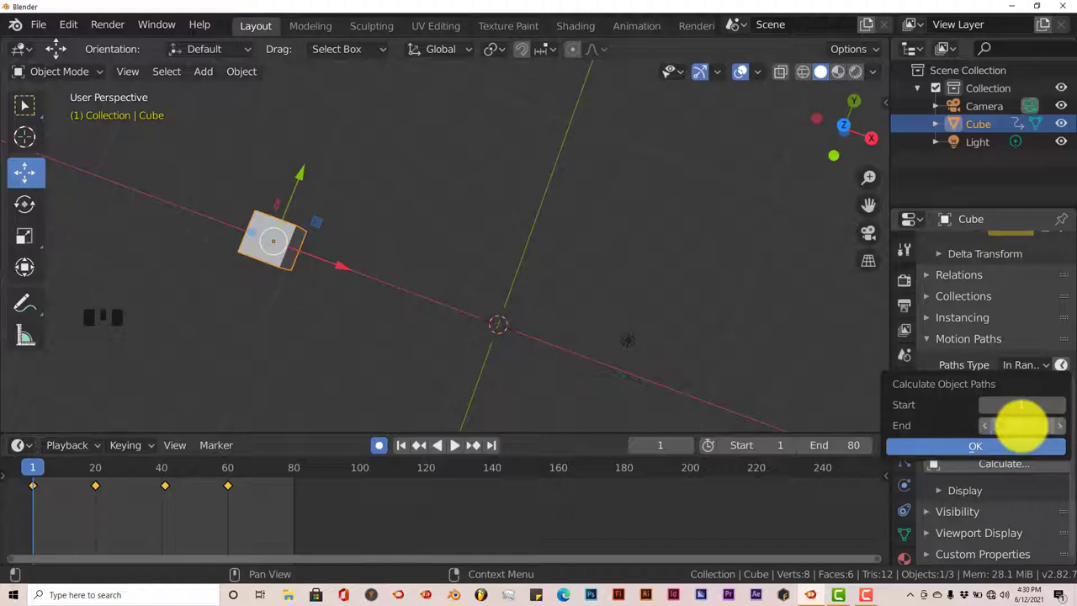
# Confirm the motion path calculation for frames 1–80 and view the whole path.
pyautogui.click(995, 448)
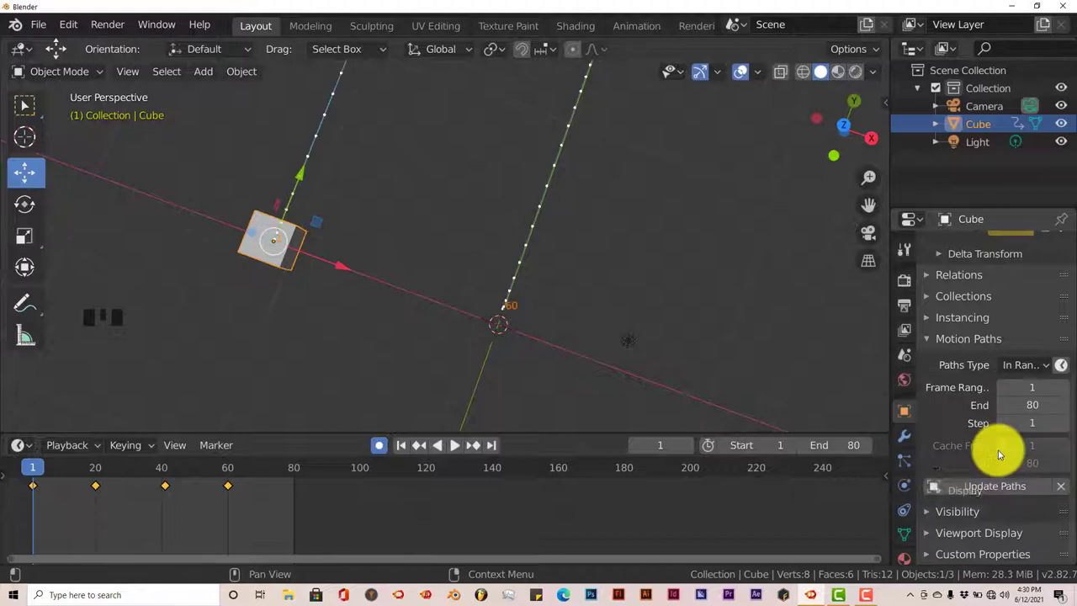
pyautogui.moveTo(518, 259); pyautogui.dragTo(481, 202, button='middle')
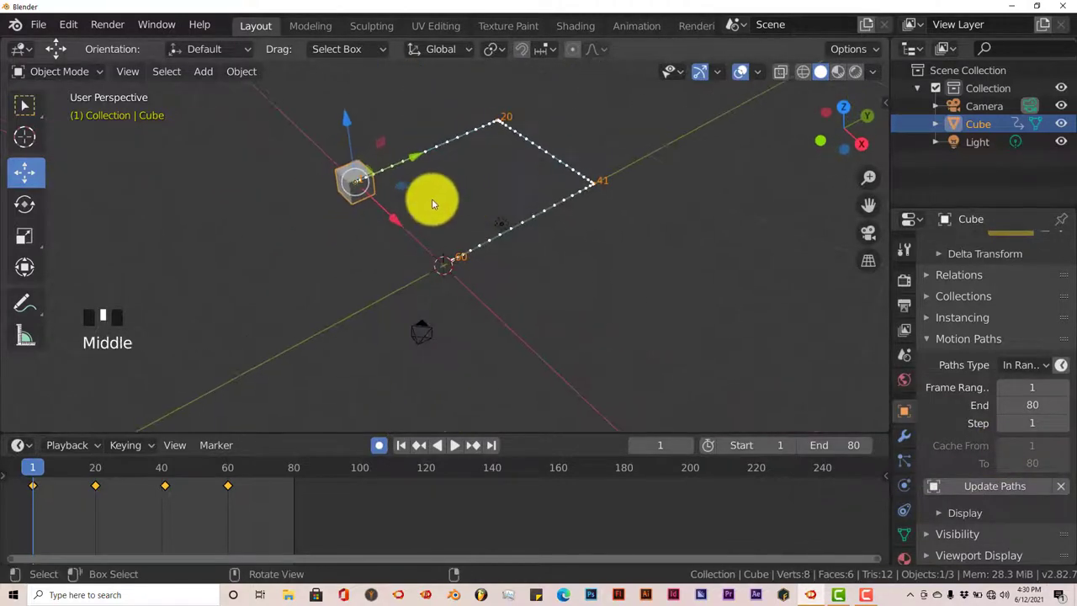
pyautogui.moveTo(432, 203); pyautogui.dragTo(368, 173, button='middle')
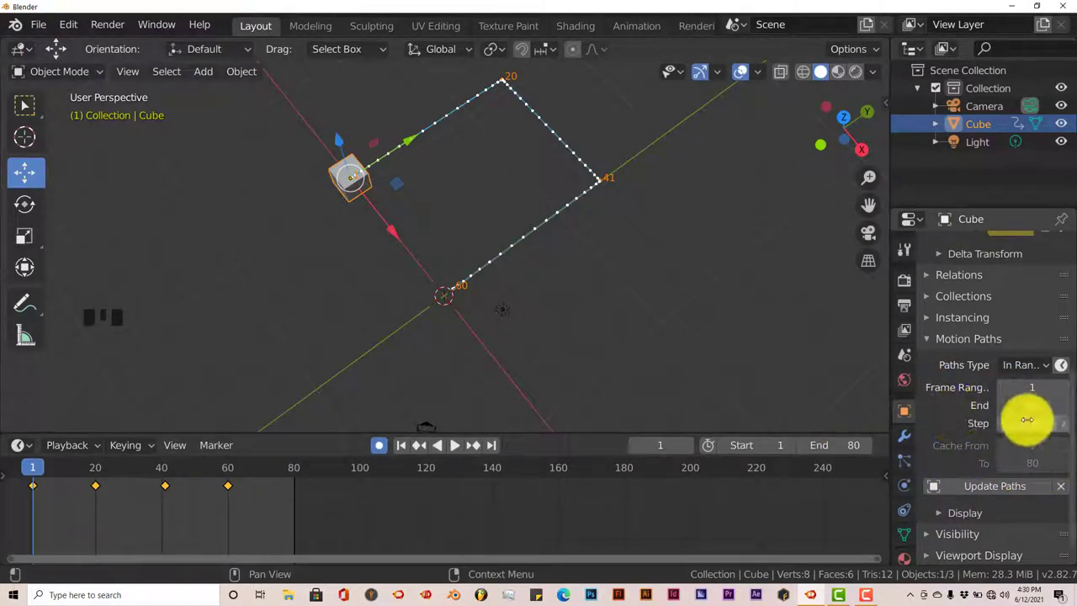
# Enable Frame Numbers in the motion path Display options.
pyautogui.scroll(-5, 1027, 421)
pyautogui.click(941, 493)
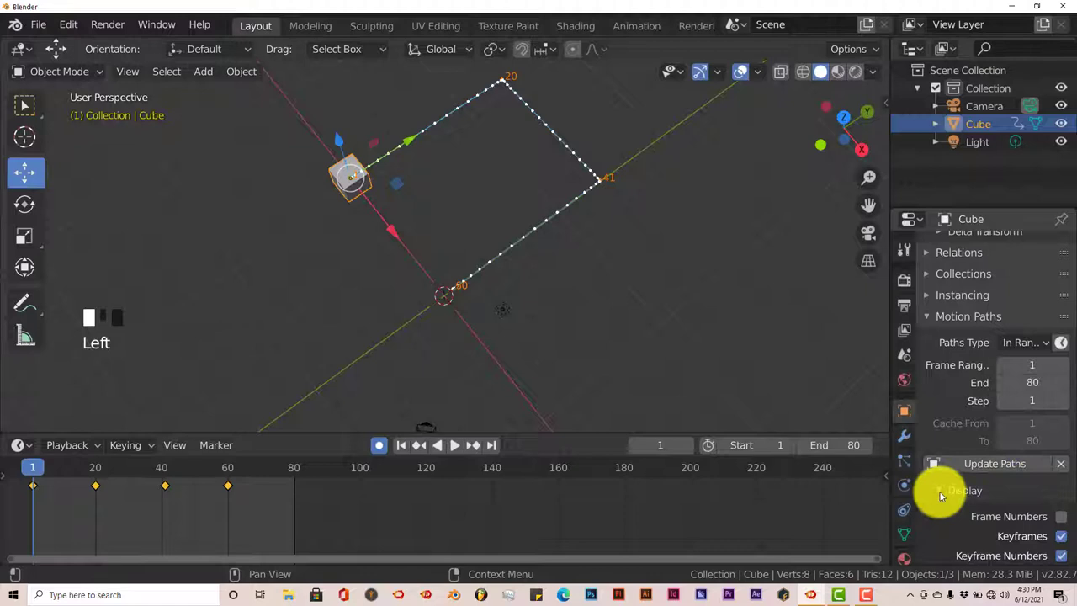
pyautogui.scroll(-4, 993, 493)
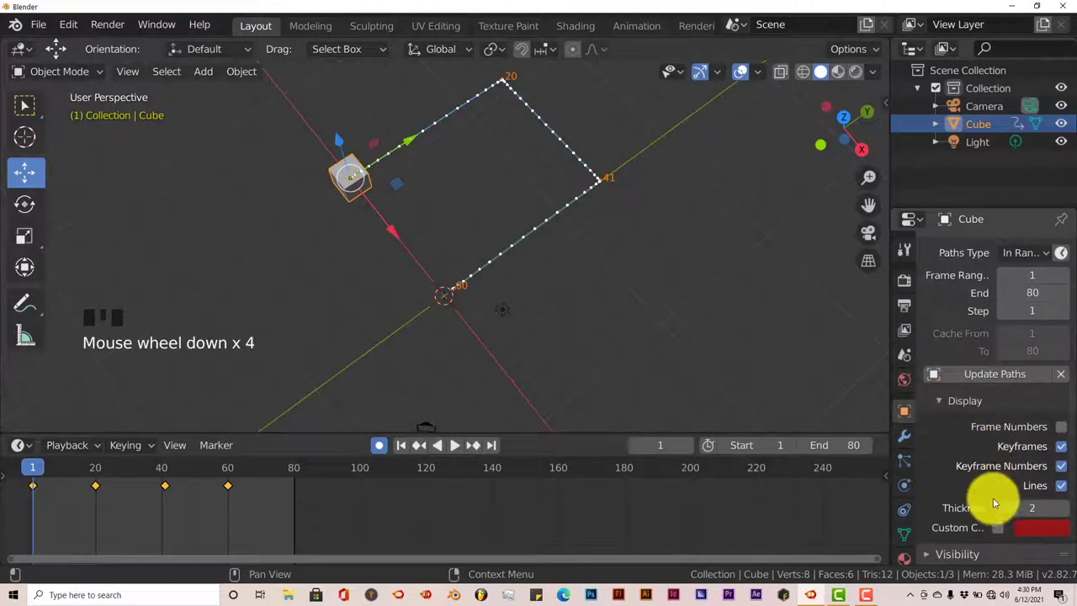
pyautogui.click(1061, 427)
pyautogui.moveTo(500, 192); pyautogui.dragTo(264, 200, button='middle')
pyautogui.scroll(3, 400, 206)
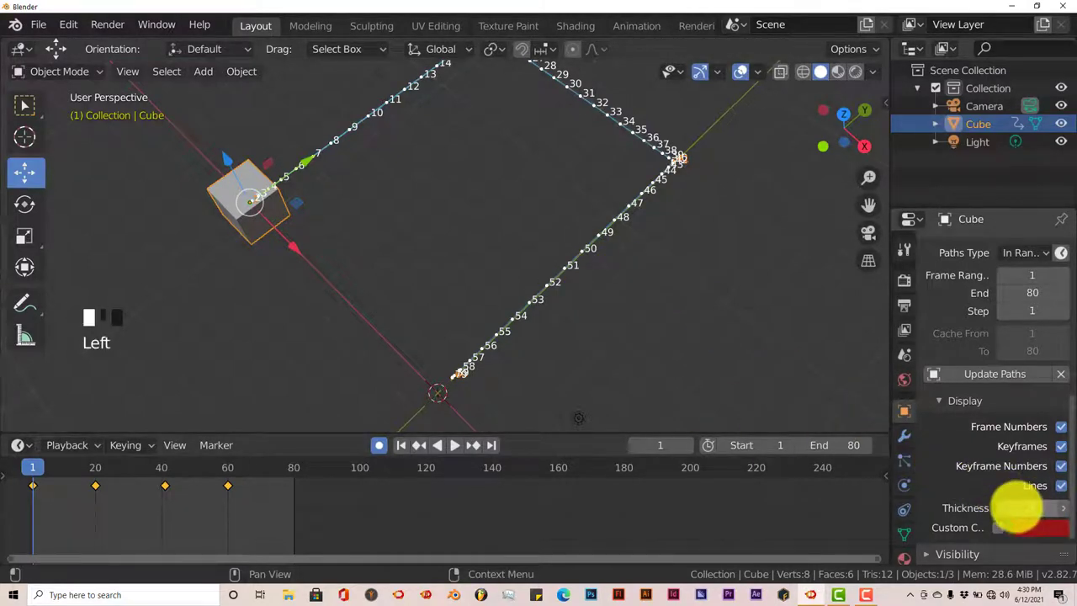
# Set the motion path Thickness to 3 and give it a custom green colour.
pyautogui.click(1023, 505)
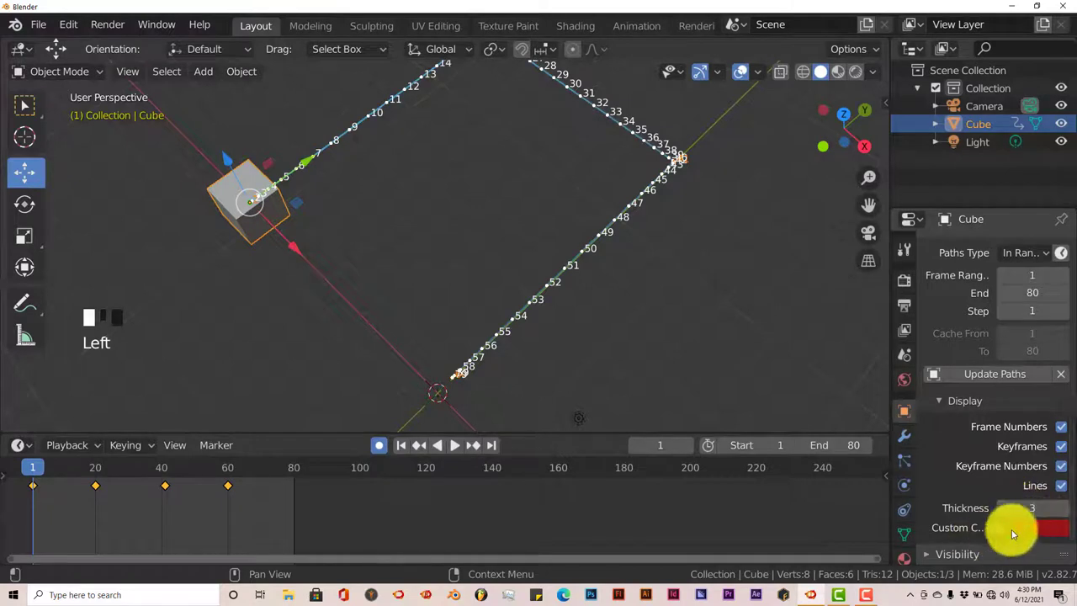
pyautogui.click(999, 530)
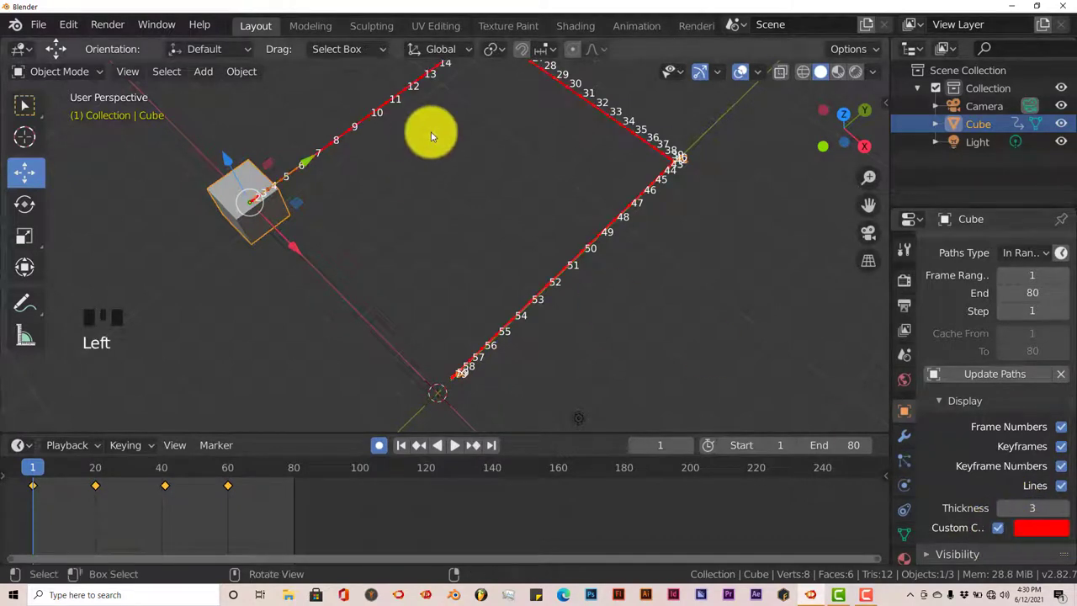
pyautogui.click(1039, 526)
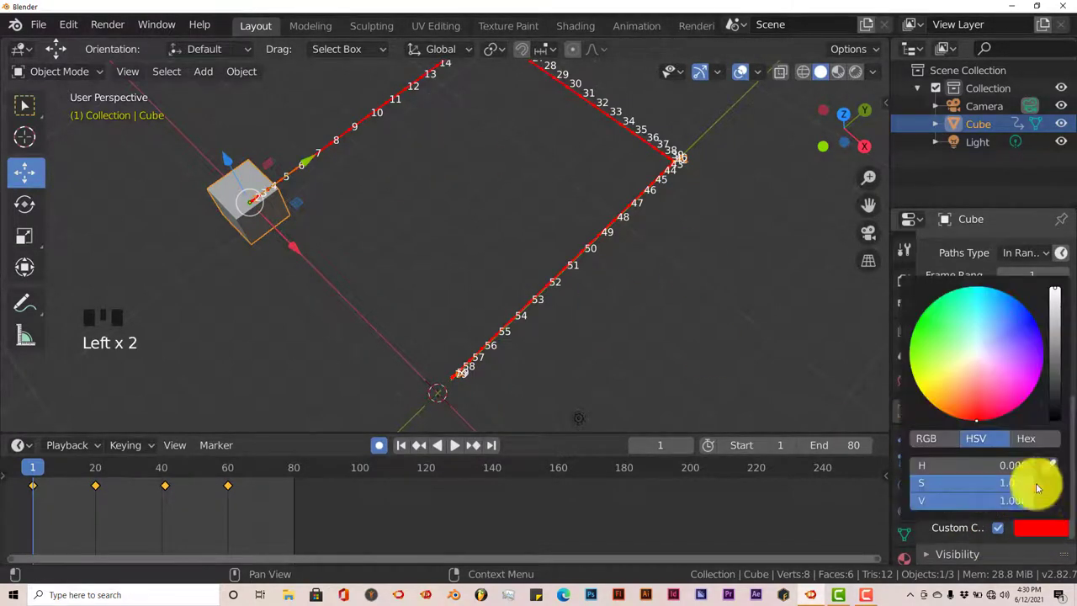
pyautogui.moveTo(1002, 341); pyautogui.dragTo(922, 330)
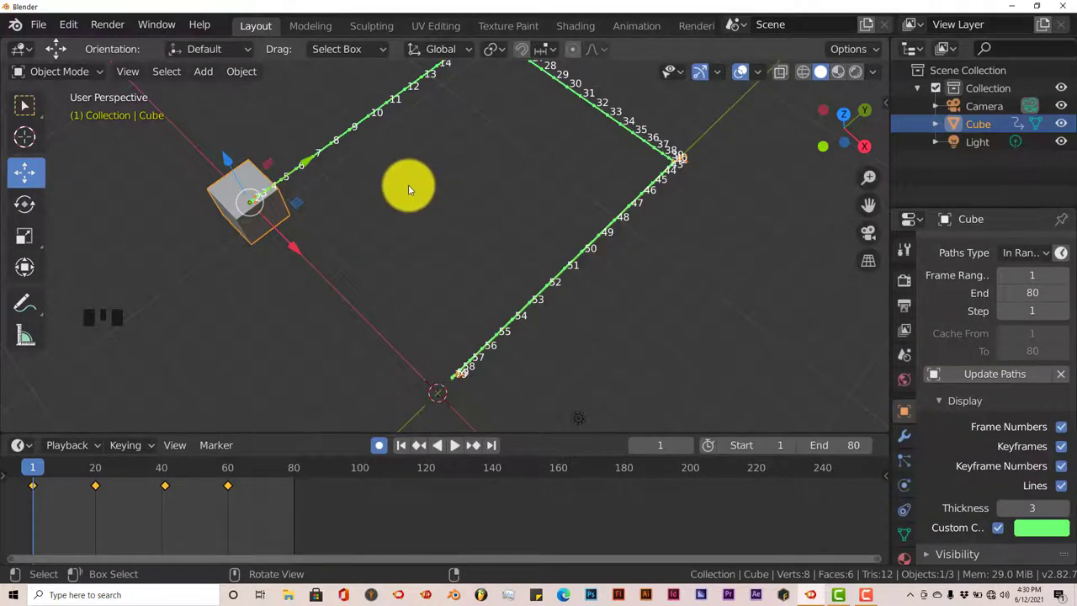
pyautogui.moveTo(409, 185); pyautogui.dragTo(374, 189, button='middle')
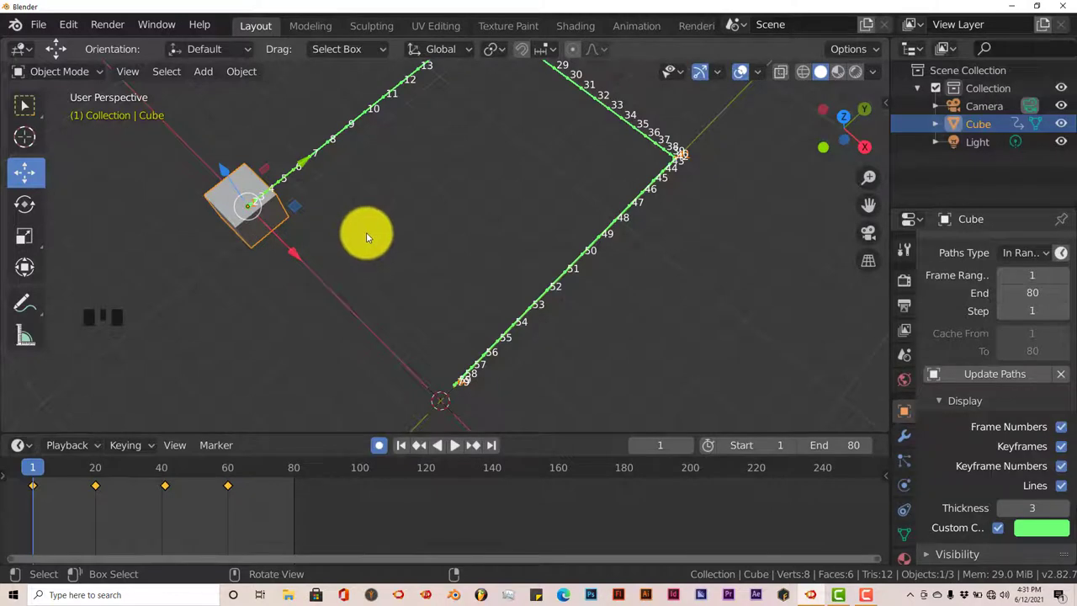
pyautogui.scroll(-3, 366, 234)
pyautogui.moveTo(367, 233); pyautogui.dragTo(383, 242, button='middle')
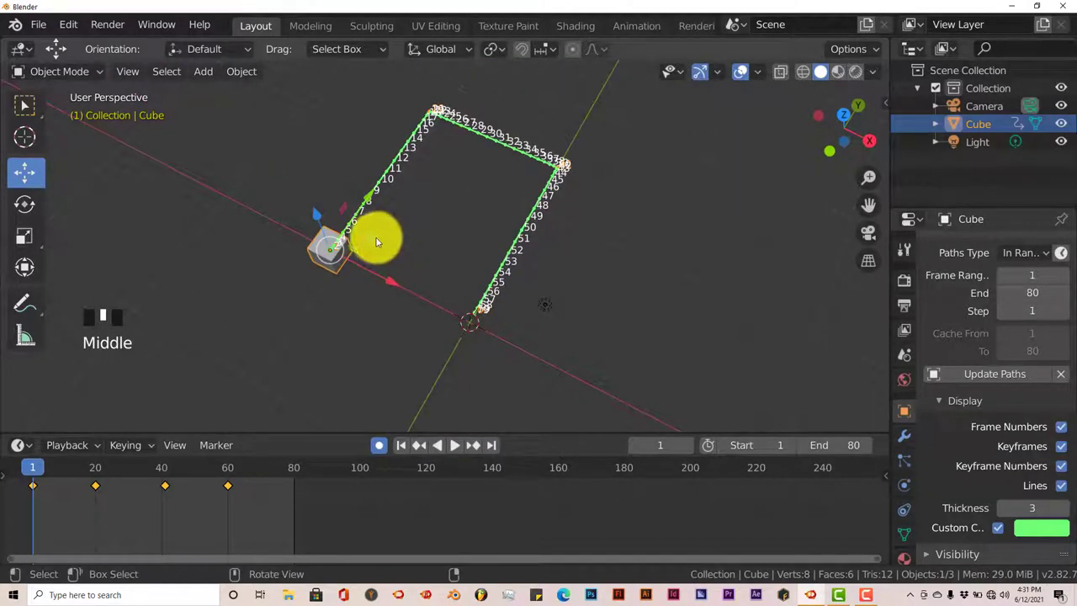
# Clear the Cube's motion path and add a Suzanne monkey head at the origin.
pyautogui.click(1061, 376)
pyautogui.moveTo(385, 255); pyautogui.dragTo(330, 267, button='middle')
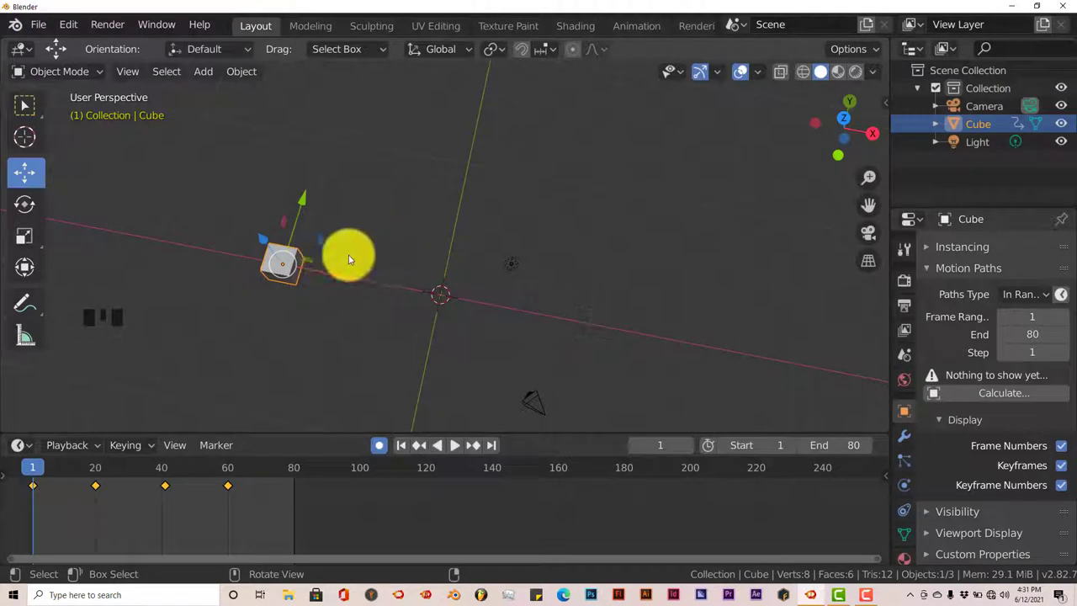
pyautogui.hotkey('shift', 'a')
pyautogui.moveTo(356, 243)
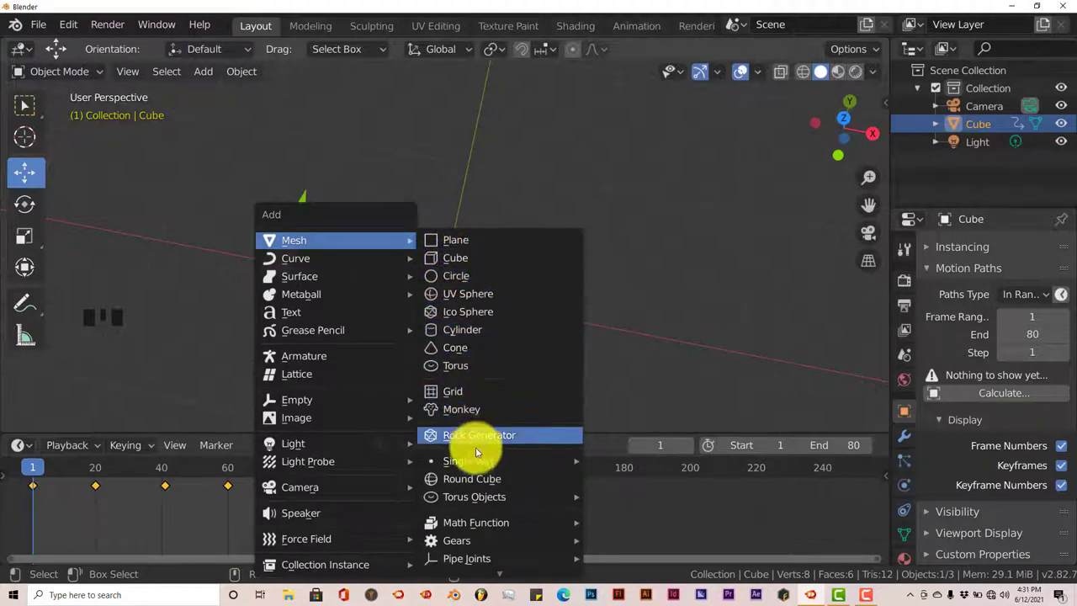
pyautogui.click(460, 415)
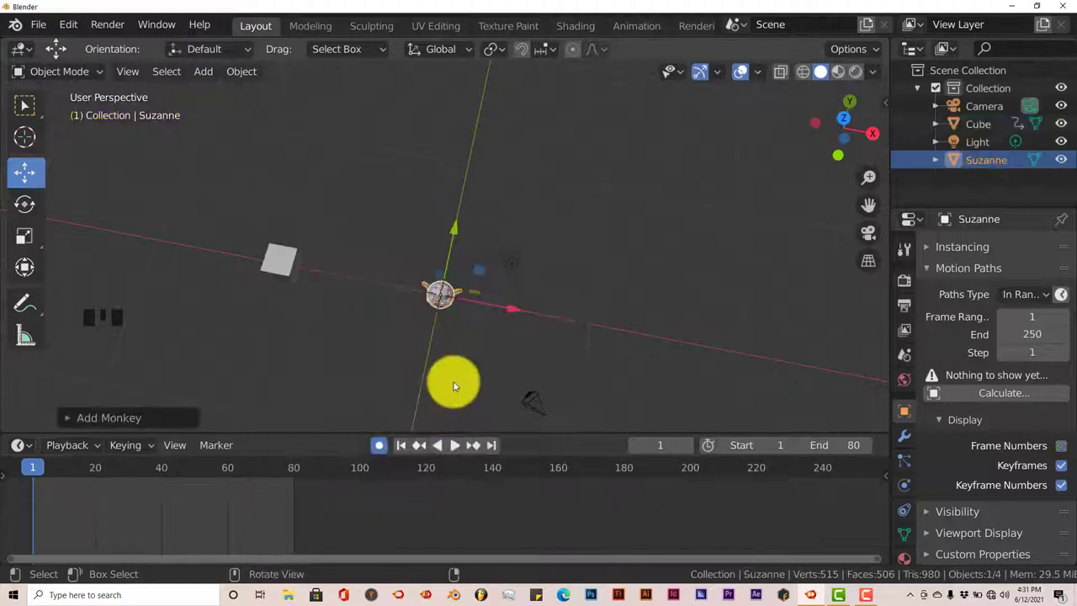
# Add a UV sphere, move it along X, and turn Auto Keying on.
pyautogui.hotkey('shift', 'a')
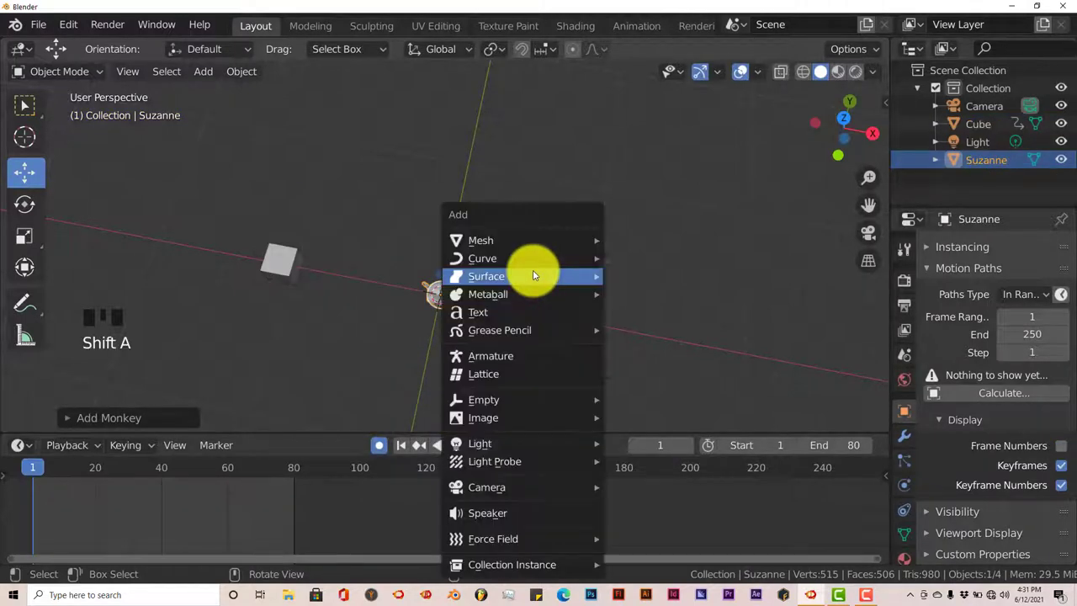
pyautogui.moveTo(532, 276)
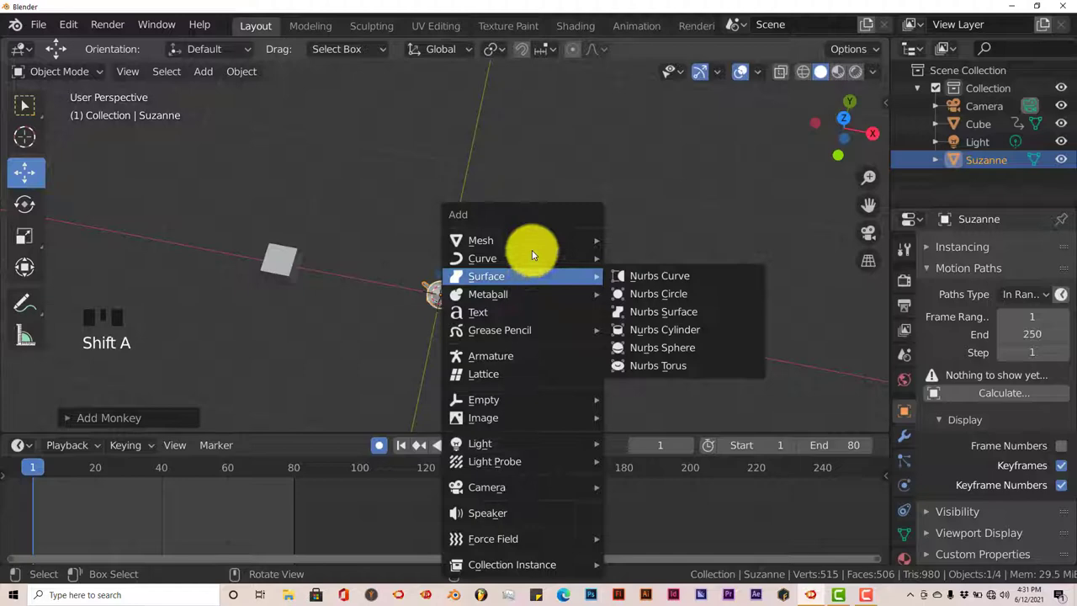
pyautogui.moveTo(532, 243)
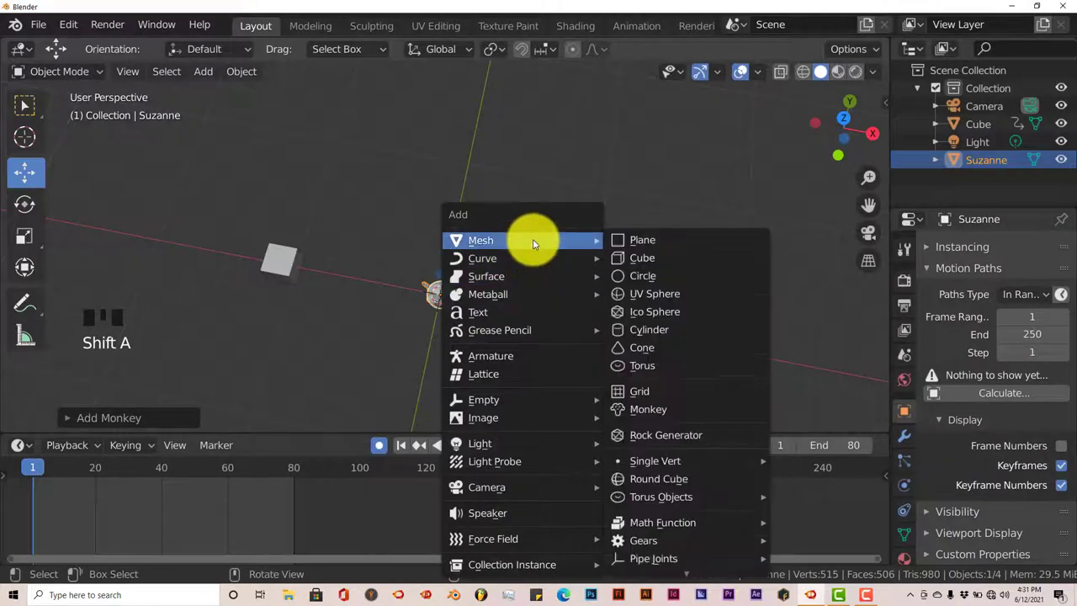
pyautogui.click(659, 294)
pyautogui.moveTo(498, 308); pyautogui.dragTo(667, 329)
pyautogui.keyDown('shift'); pyautogui.moveTo(501, 345); pyautogui.dragTo(428, 262, button='middle'); pyautogui.keyUp('shift')
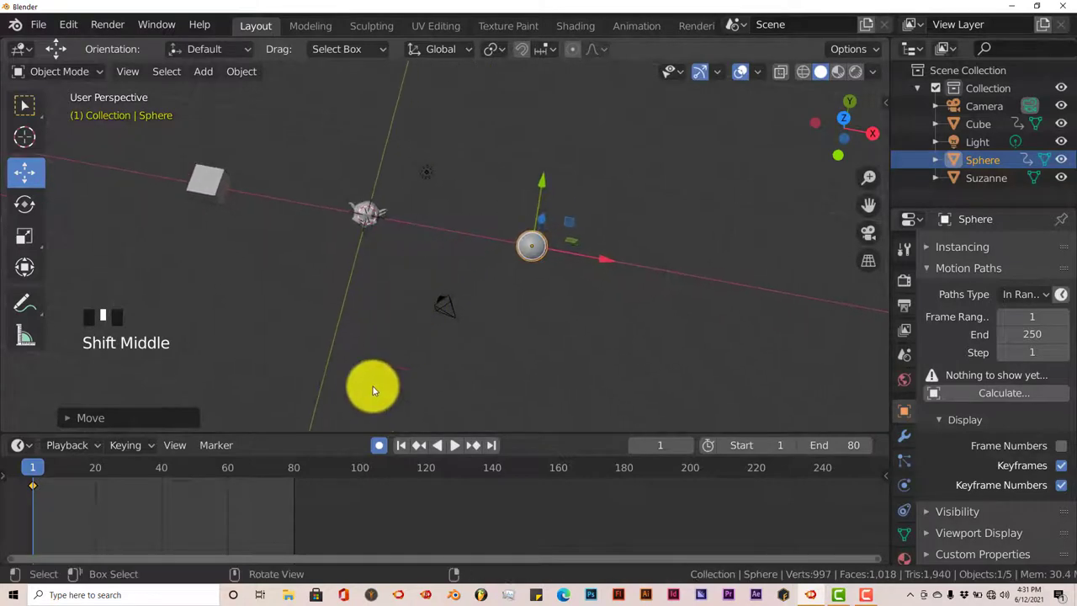
pyautogui.click(377, 452)
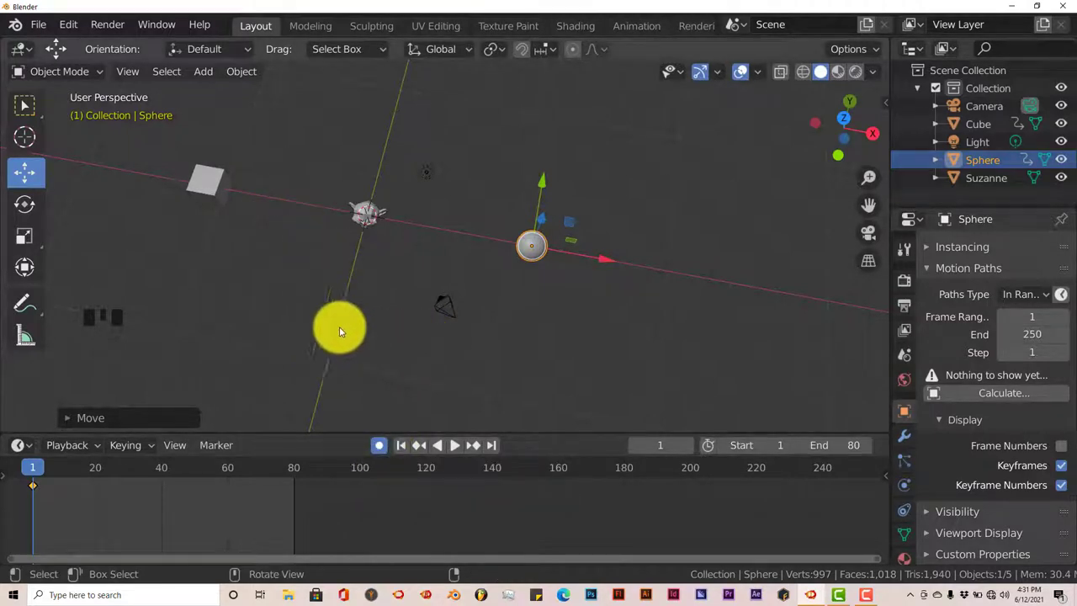
pyautogui.scroll(-2, 332, 320)
# Key Suzanne at frame 1 moved down along Y and at frame 20 moved left along X.
pyautogui.click(392, 224)
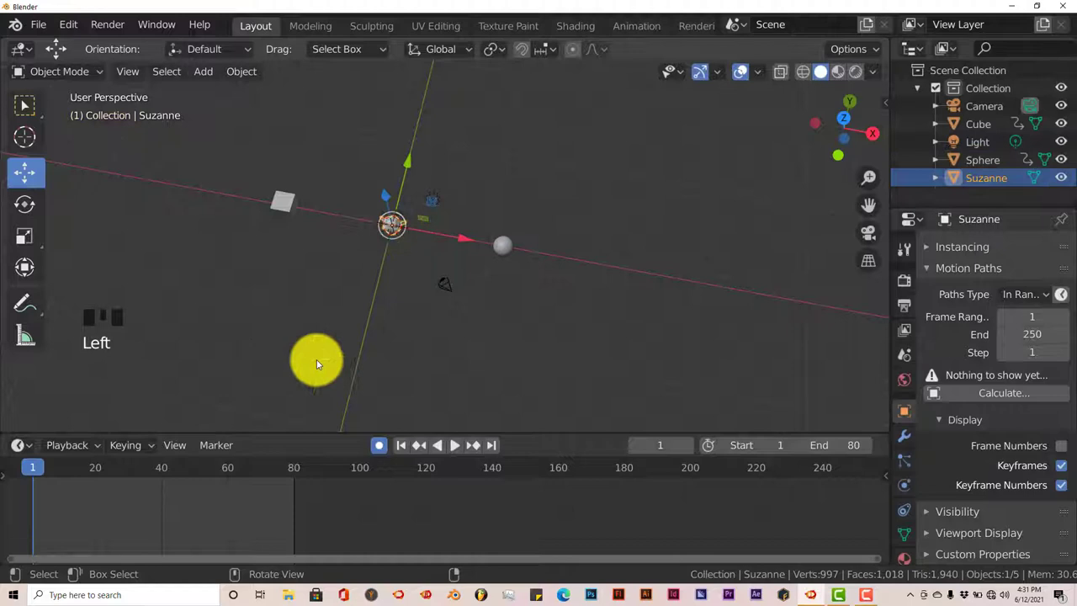
pyautogui.moveTo(408, 166); pyautogui.dragTo(367, 273)
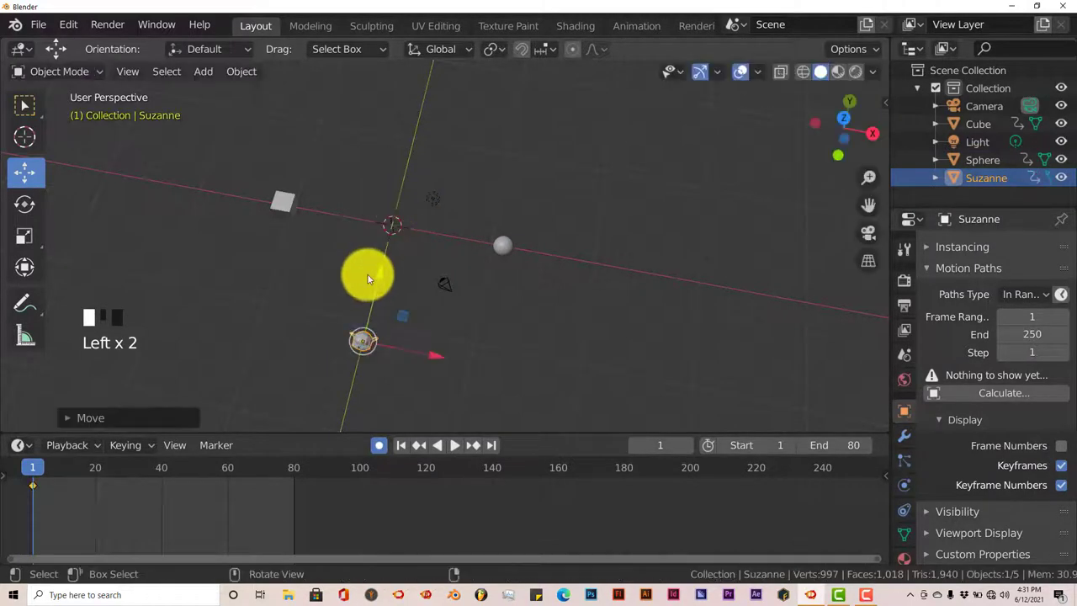
pyautogui.click(96, 471)
pyautogui.click(364, 350)
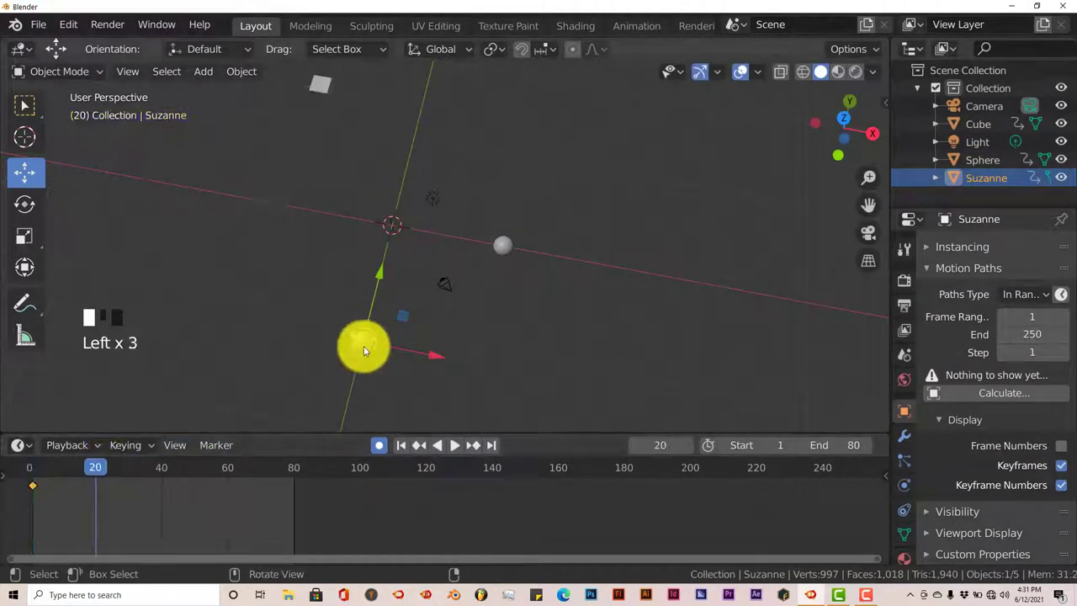
pyautogui.moveTo(432, 357); pyautogui.dragTo(224, 337)
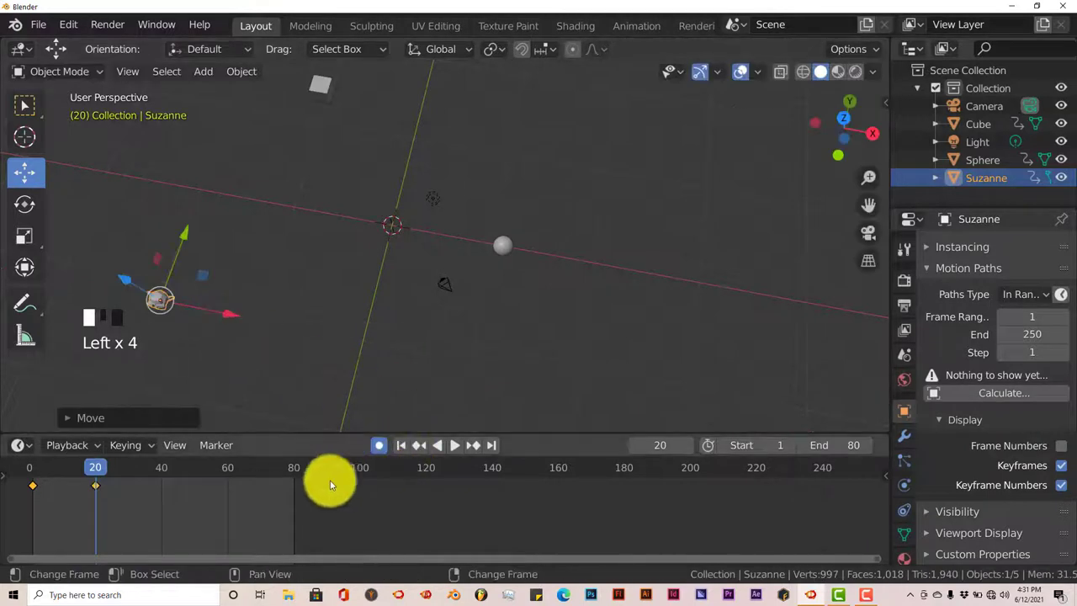
# Key Suzanne at frame 40 moved up along Y and frame 60 moved left, then return to frame 1.
pyautogui.click(160, 474)
pyautogui.scroll(-3, 228, 332)
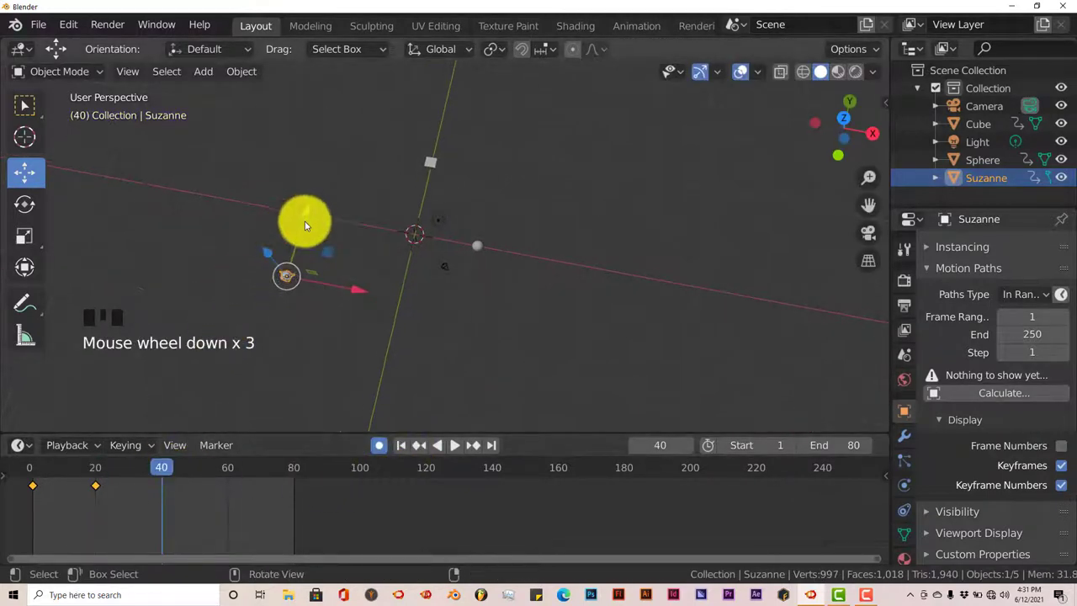
pyautogui.moveTo(306, 220); pyautogui.dragTo(332, 127)
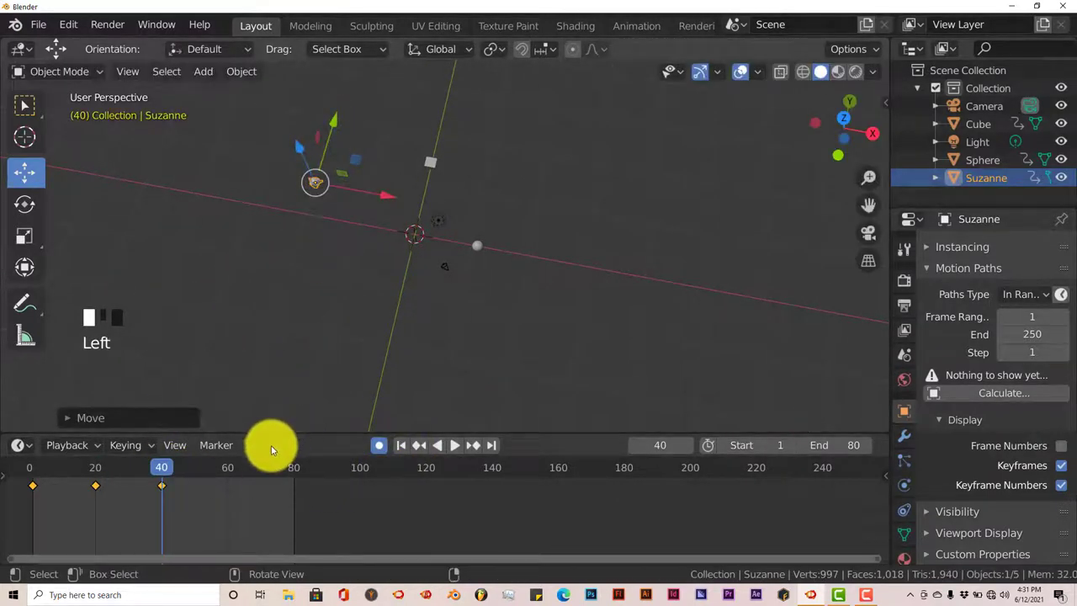
pyautogui.click(228, 470)
pyautogui.moveTo(386, 197); pyautogui.dragTo(279, 185)
pyautogui.click(401, 445)
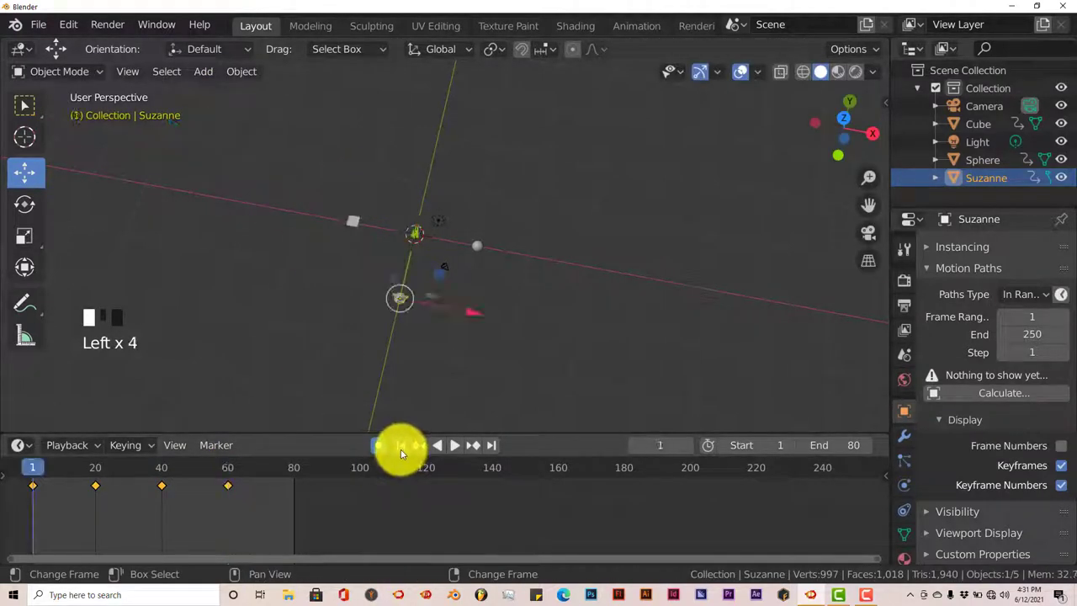
pyautogui.click(481, 247)
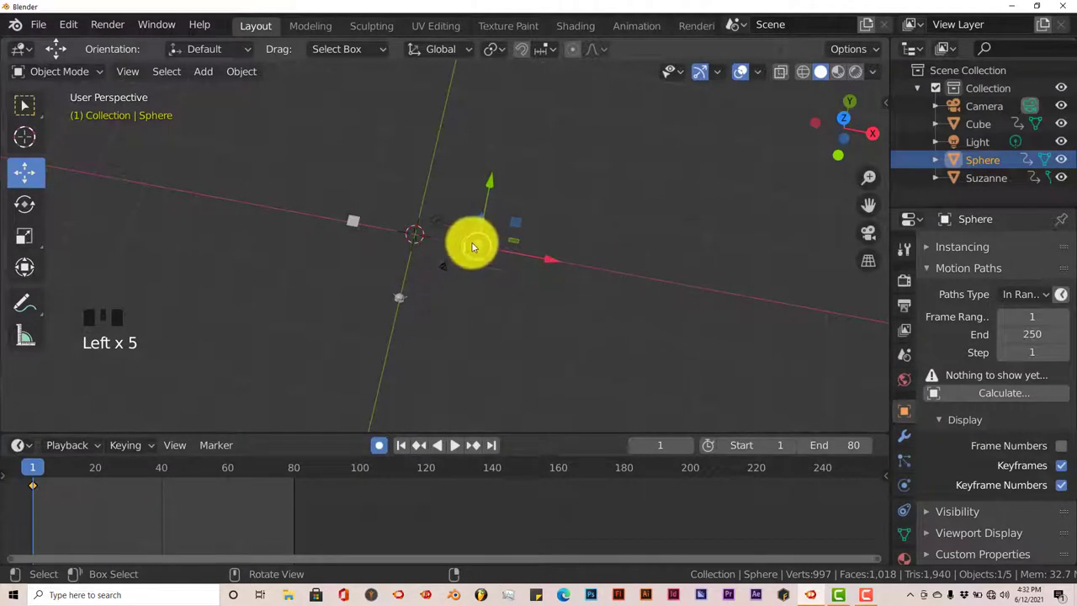
# Key the sphere at frames 19 (along X), 40 (up along Y) and 61 (left along X), then return to frame 1.
pyautogui.click(95, 472)
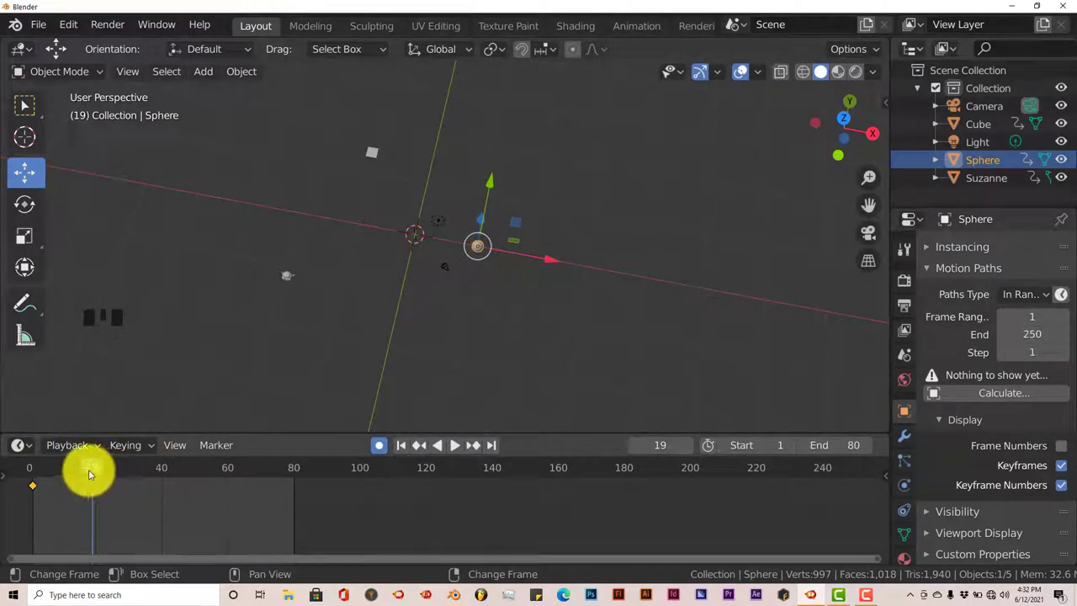
pyautogui.moveTo(550, 260); pyautogui.dragTo(668, 267)
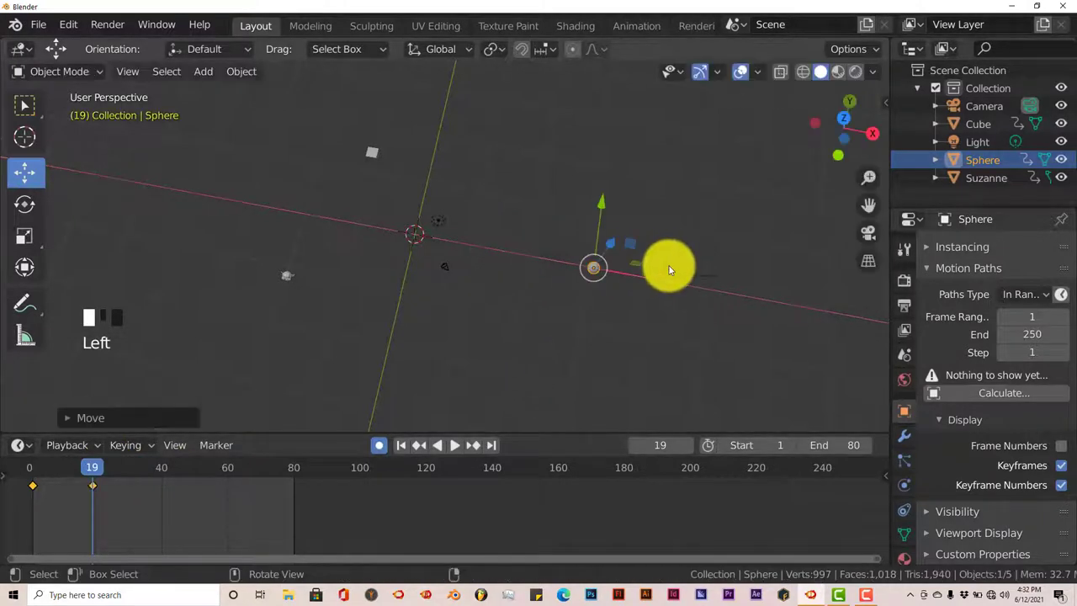
pyautogui.click(162, 473)
pyautogui.scroll(-2, 534, 264)
pyautogui.moveTo(560, 200); pyautogui.dragTo(578, 86)
pyautogui.click(232, 471)
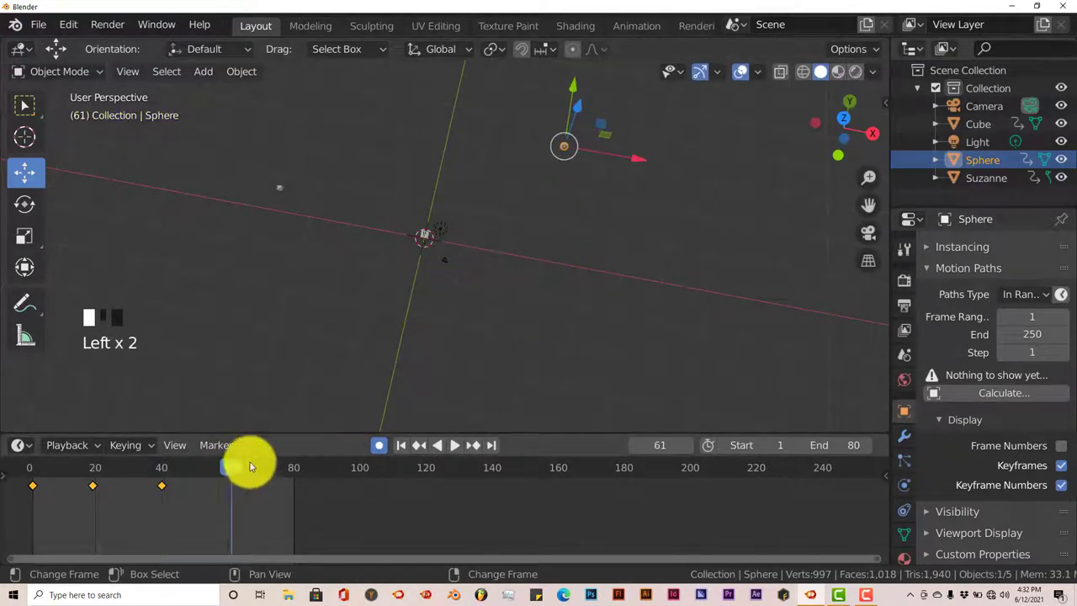
pyautogui.moveTo(628, 161); pyautogui.dragTo(556, 148)
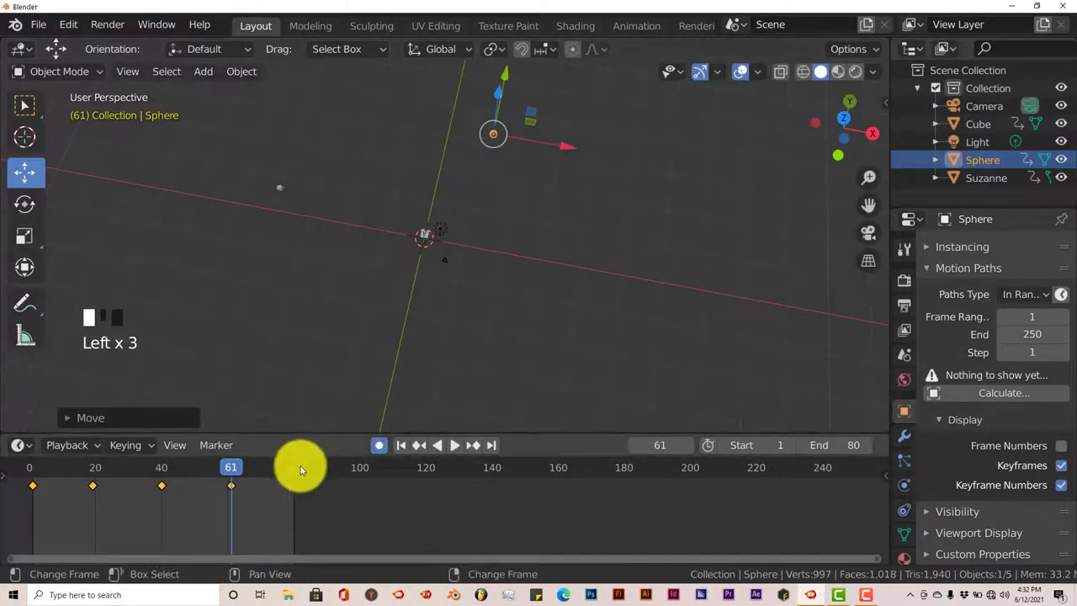
pyautogui.click(401, 446)
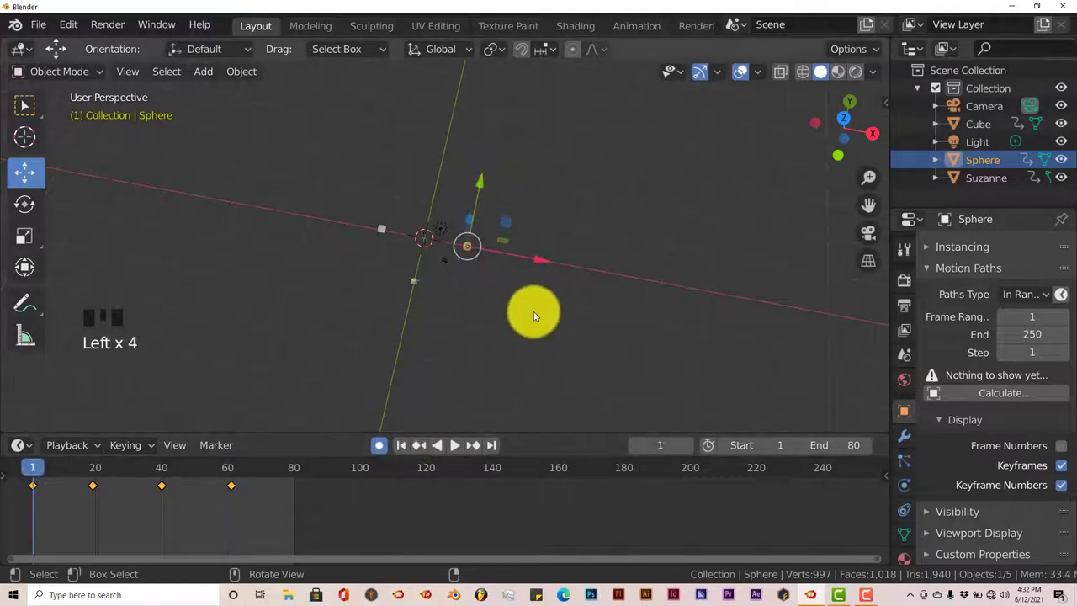
pyautogui.scroll(3, 532, 307)
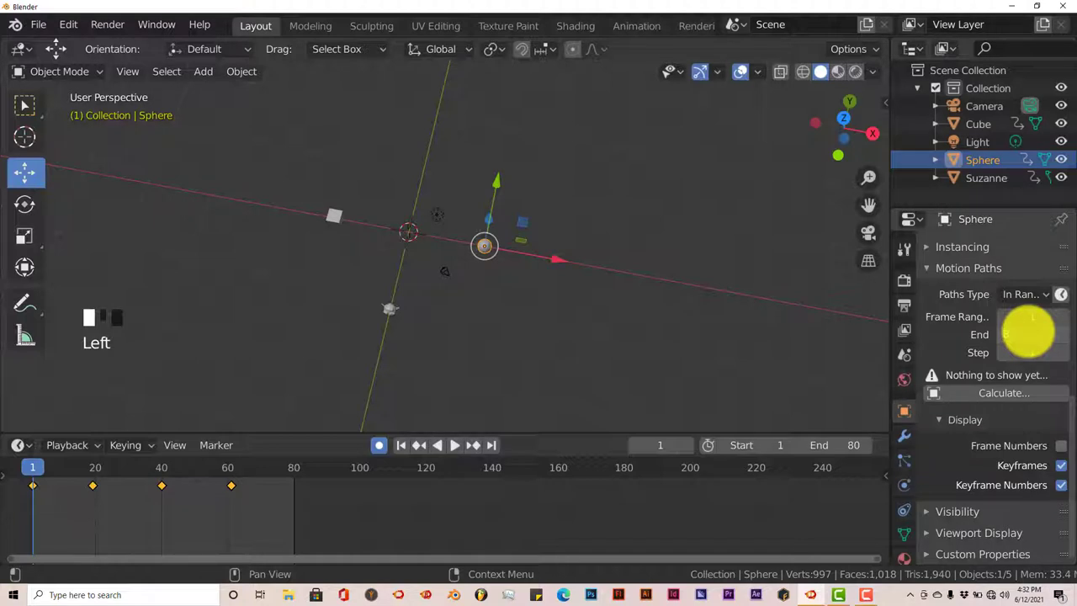
# Calculate the sphere's motion path over frames 1–80 and orbit the view to see it.
pyautogui.click(1042, 395)
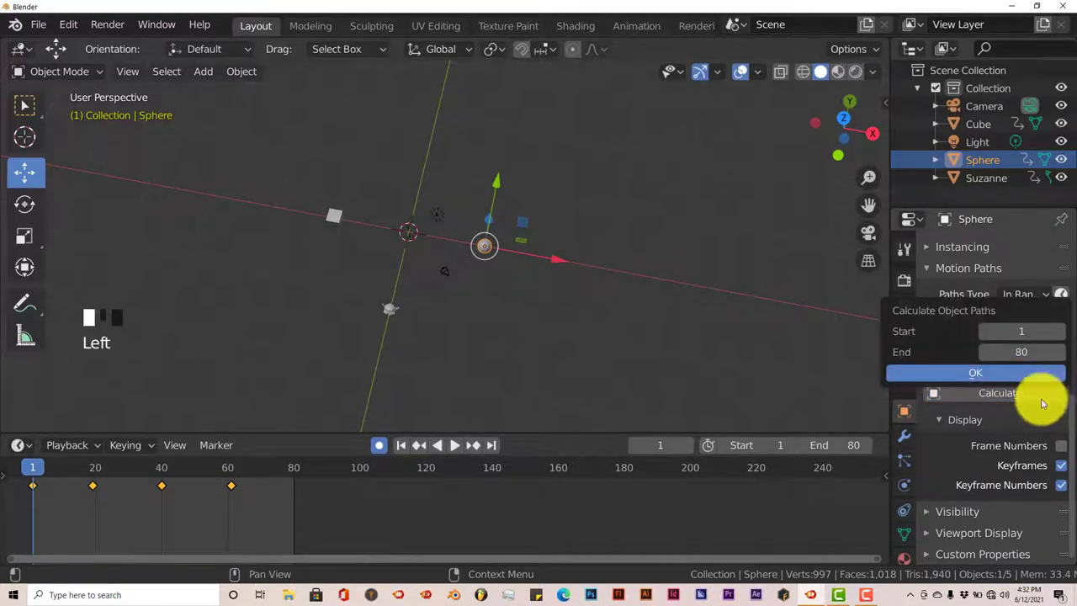
pyautogui.click(1004, 376)
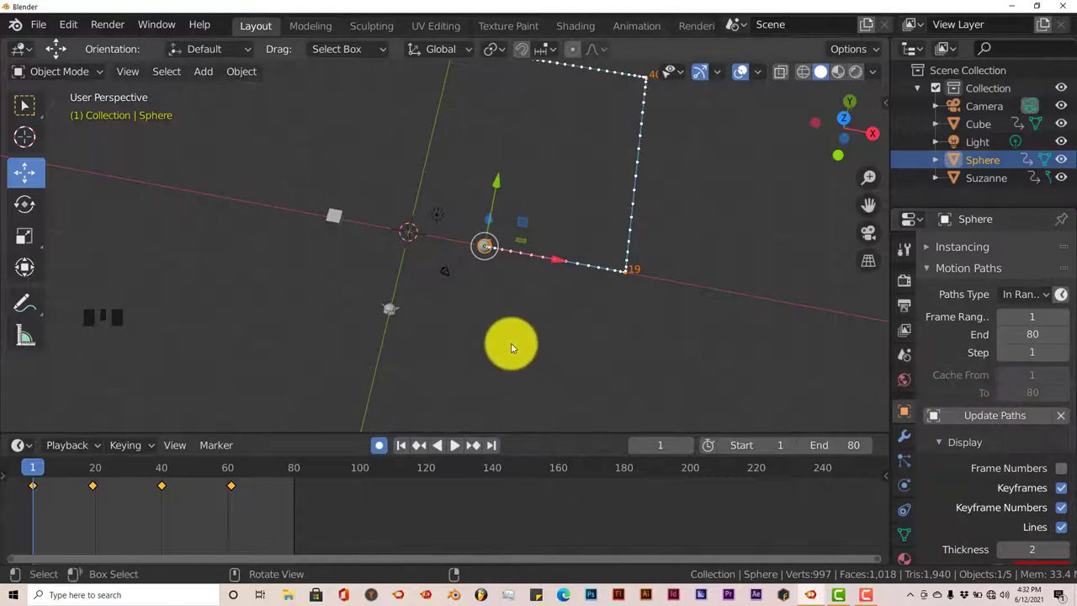
pyautogui.moveTo(511, 345); pyautogui.dragTo(542, 311, button='middle')
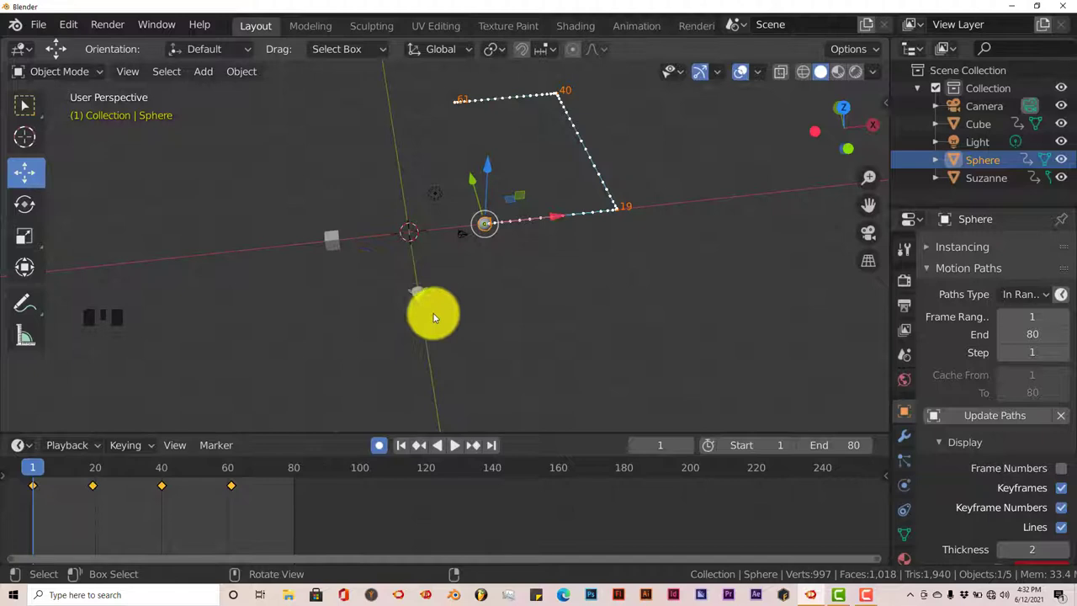
# Calculate Suzanne's motion path over frames 1–80.
pyautogui.click(418, 292)
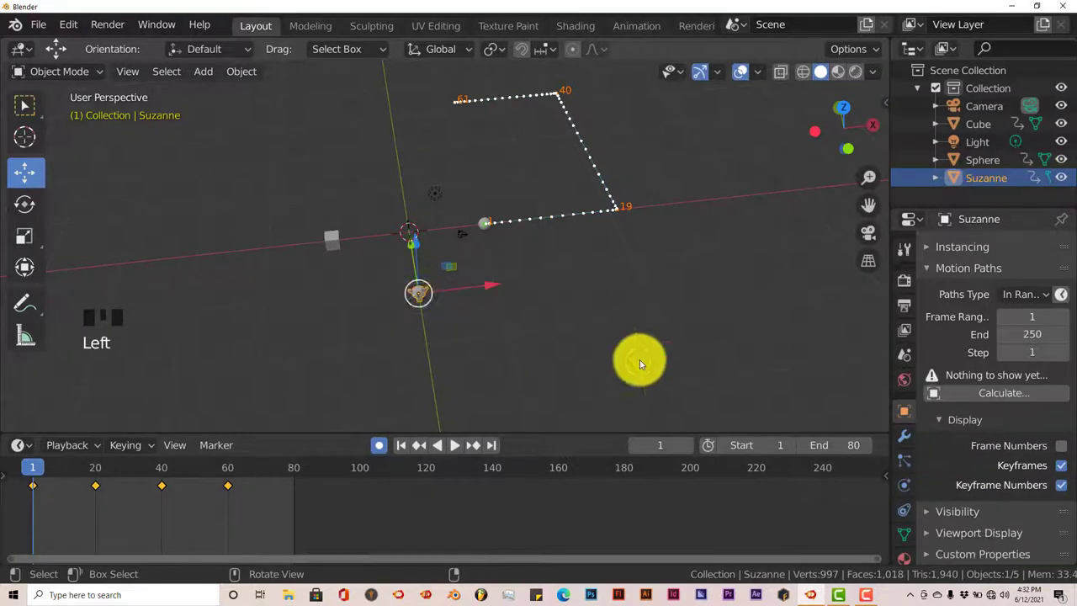
pyautogui.click(1022, 393)
pyautogui.click(1017, 373)
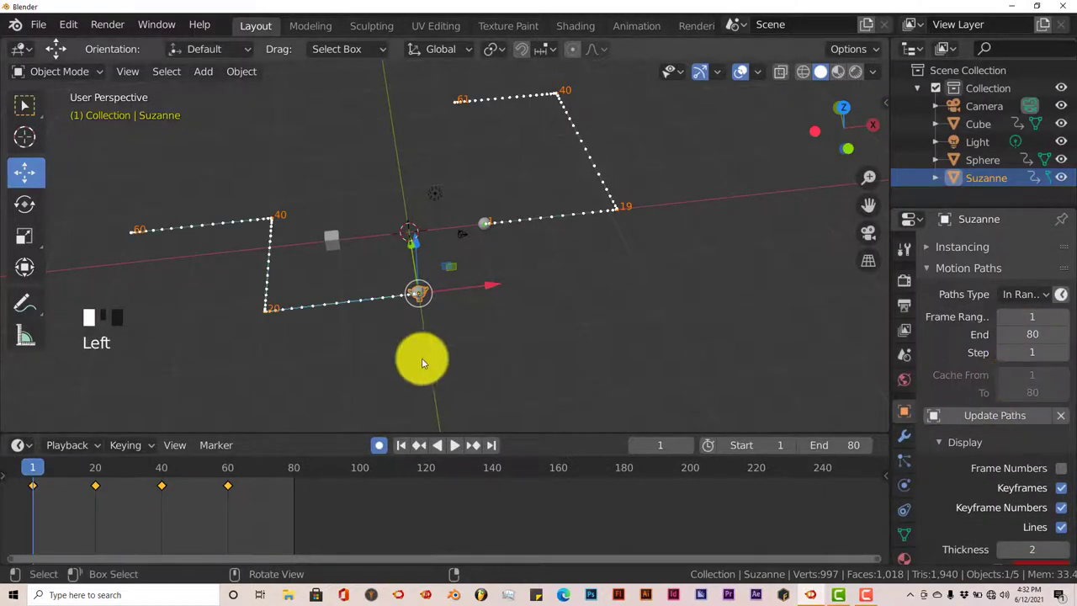
pyautogui.moveTo(421, 360); pyautogui.dragTo(411, 373, button='middle')
# Calculate the Cube's motion path over frames 1–80 and orbit to inspect all three paths.
pyautogui.click(335, 240)
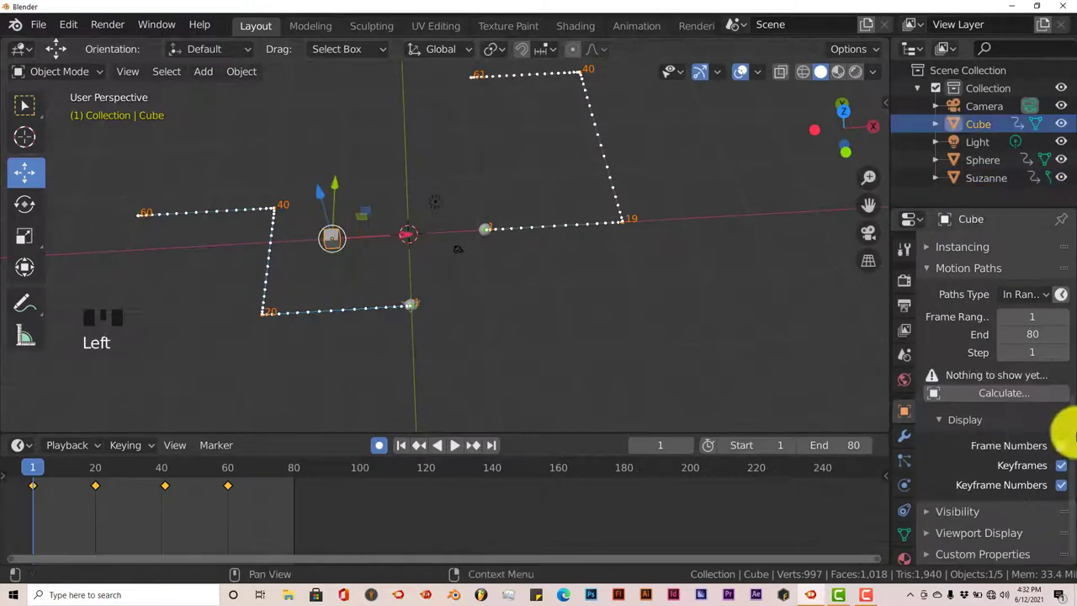
pyautogui.click(1017, 393)
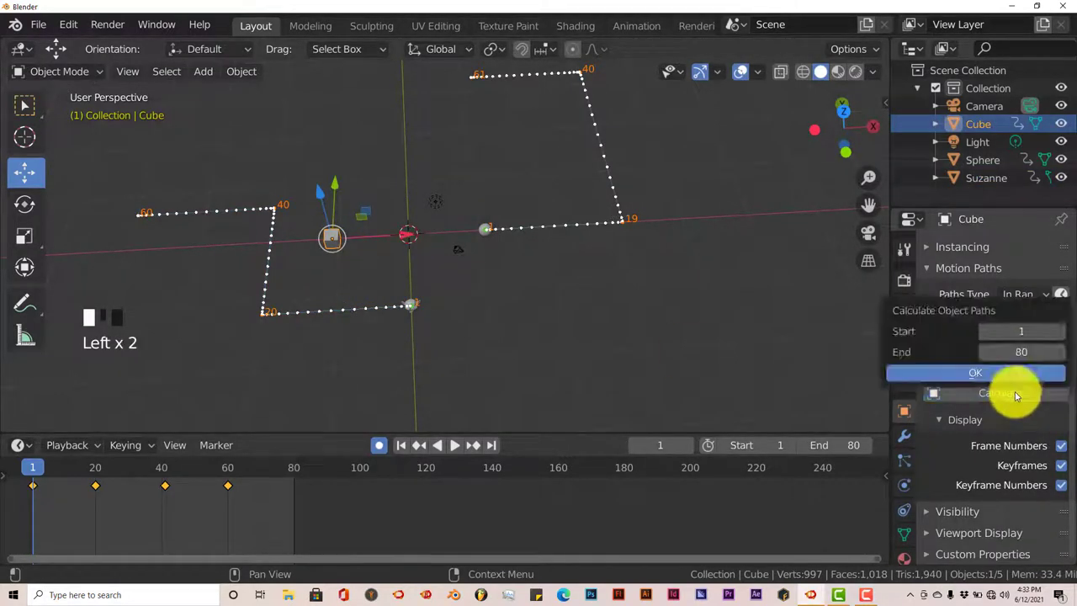
pyautogui.click(1003, 373)
pyautogui.moveTo(406, 304); pyautogui.dragTo(409, 258, button='middle')
pyautogui.scroll(-2, 396, 334)
pyautogui.moveTo(446, 288); pyautogui.dragTo(503, 259, button='middle')
pyautogui.scroll(2, 478, 291)
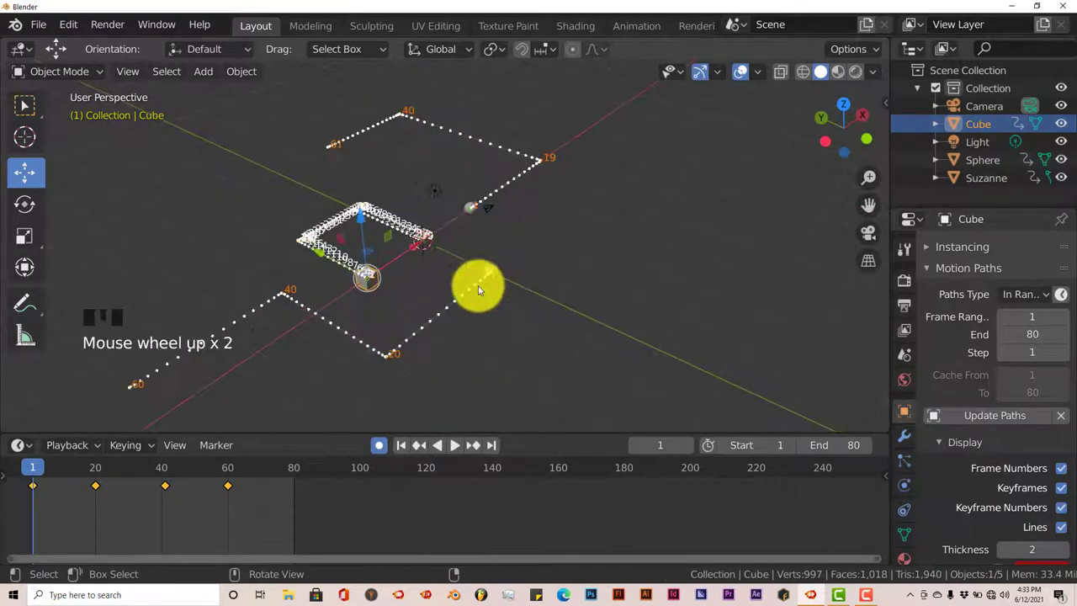
pyautogui.moveTo(439, 312); pyautogui.dragTo(392, 316, button='middle')
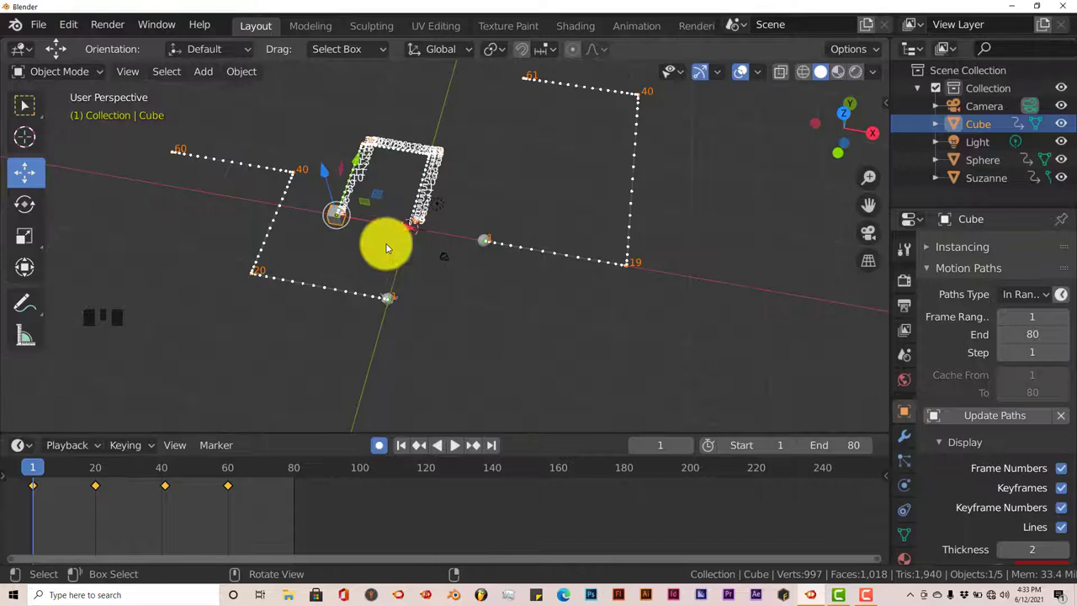
pyautogui.moveTo(388, 244); pyautogui.dragTo(373, 269, button='middle')
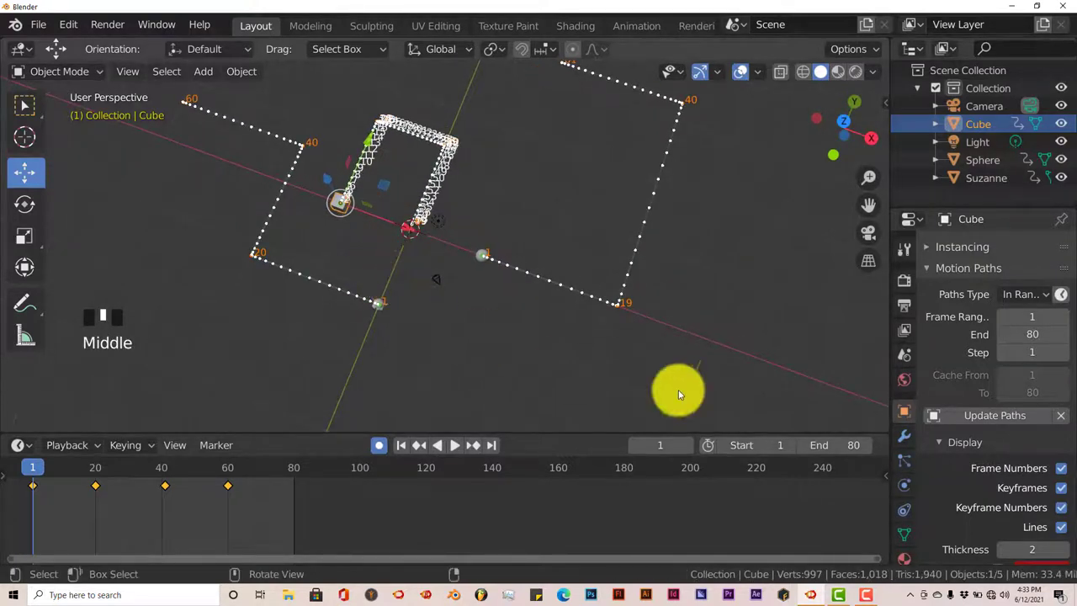
# Expand Suzanne's Visibility options and toggle Show in Viewports off and back on.
pyautogui.scroll(-6, 927, 493)
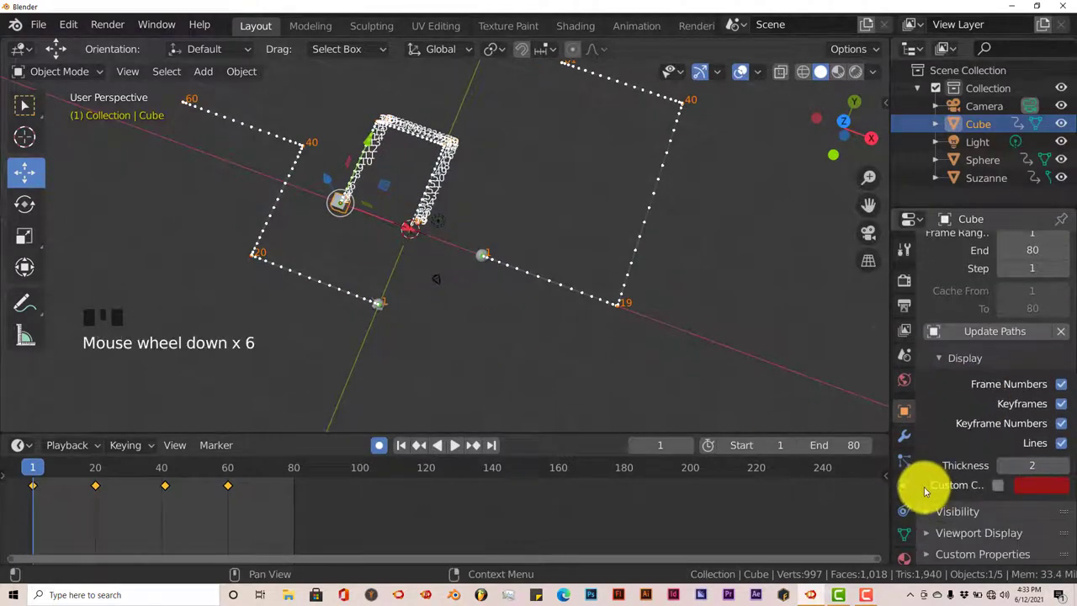
pyautogui.click(925, 514)
pyautogui.scroll(-5, 935, 503)
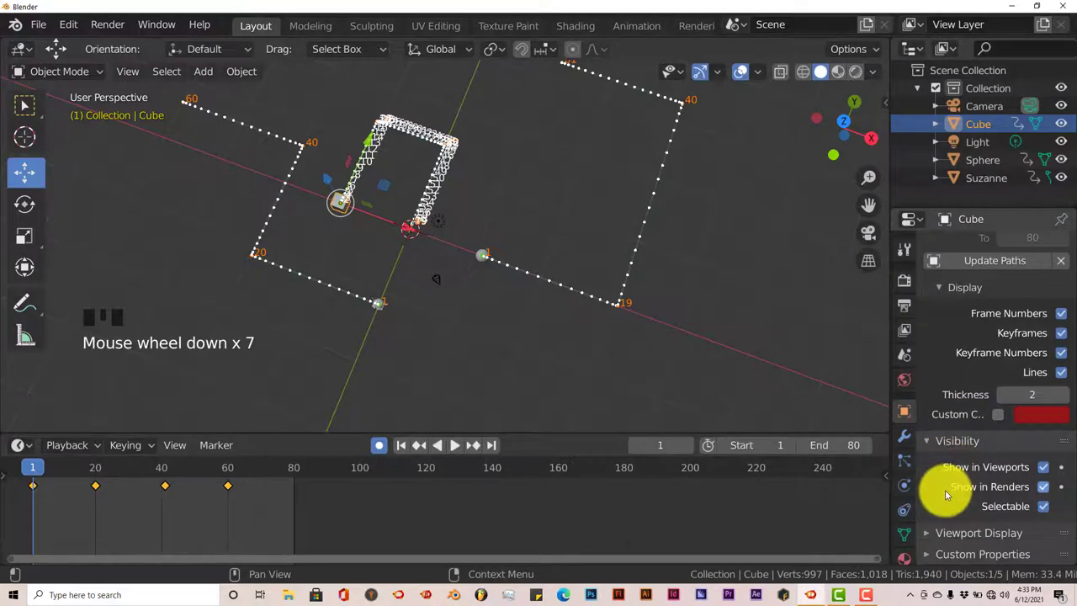
pyautogui.scroll(2, 373, 329)
pyautogui.moveTo(384, 320); pyautogui.dragTo(336, 301, button='middle')
pyautogui.click(325, 315)
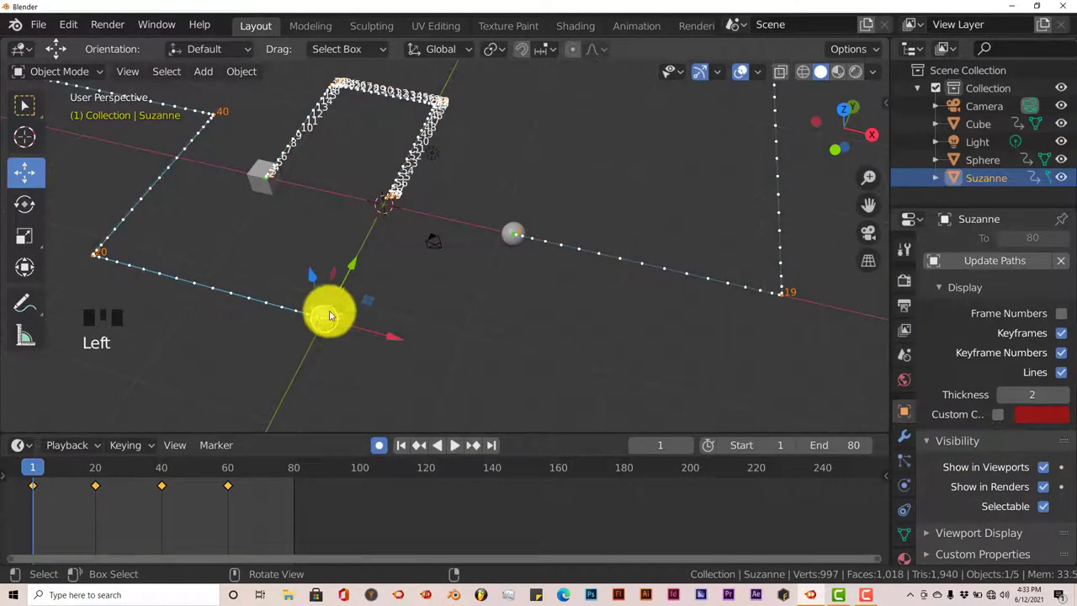
pyautogui.click(1042, 468)
pyautogui.moveTo(440, 342); pyautogui.dragTo(452, 366, button='middle')
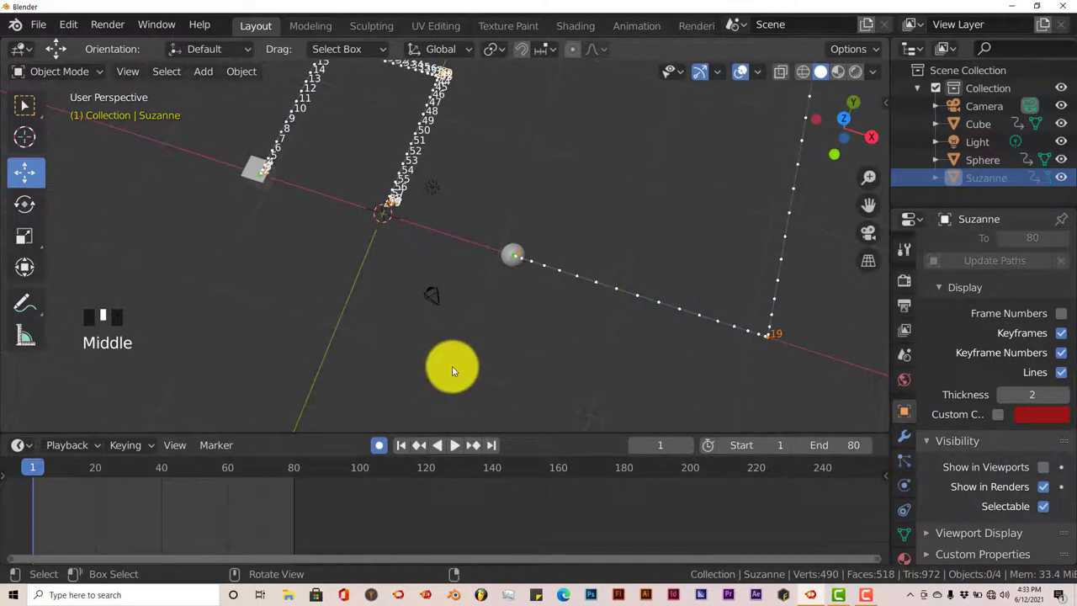
pyautogui.click(1044, 468)
# Orbit the view to inspect the three motion paths from several angles.
pyautogui.scroll(-2, 395, 318)
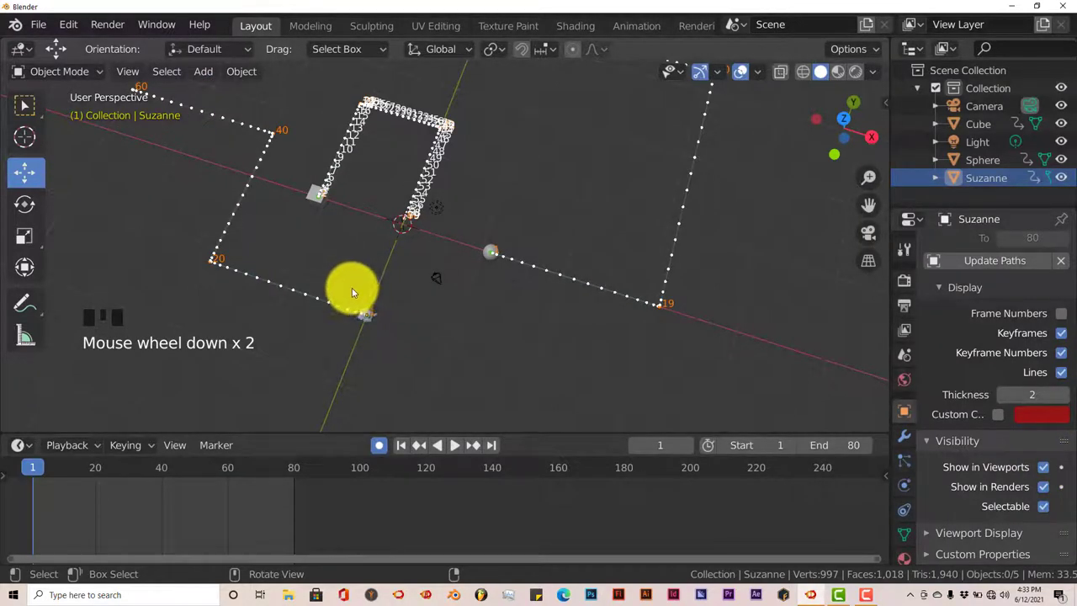
pyautogui.moveTo(353, 293); pyautogui.dragTo(315, 281, button='middle')
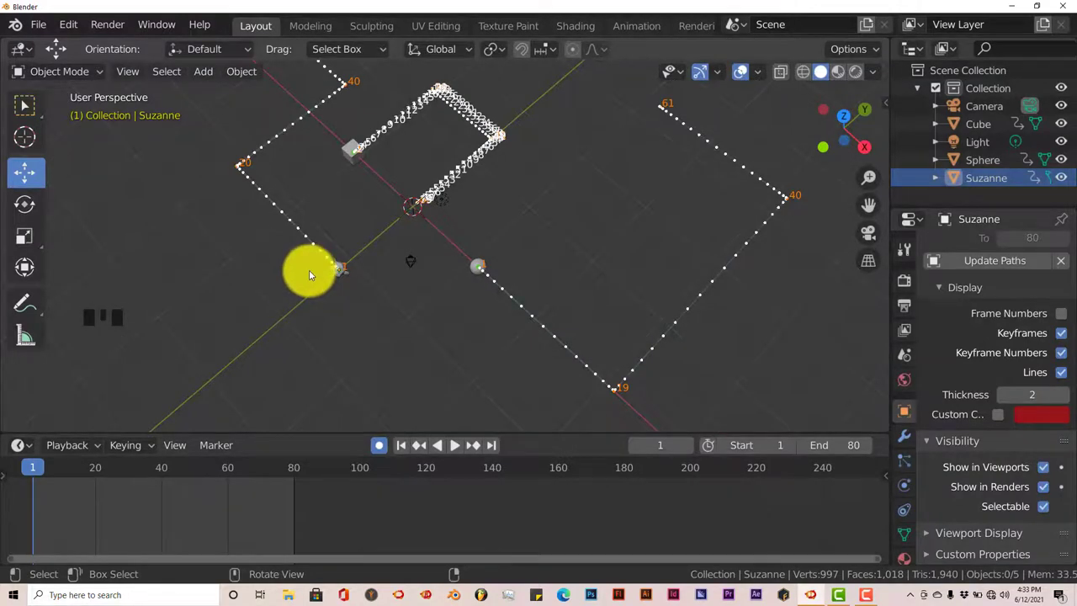
pyautogui.moveTo(309, 269); pyautogui.dragTo(376, 291, button='middle')
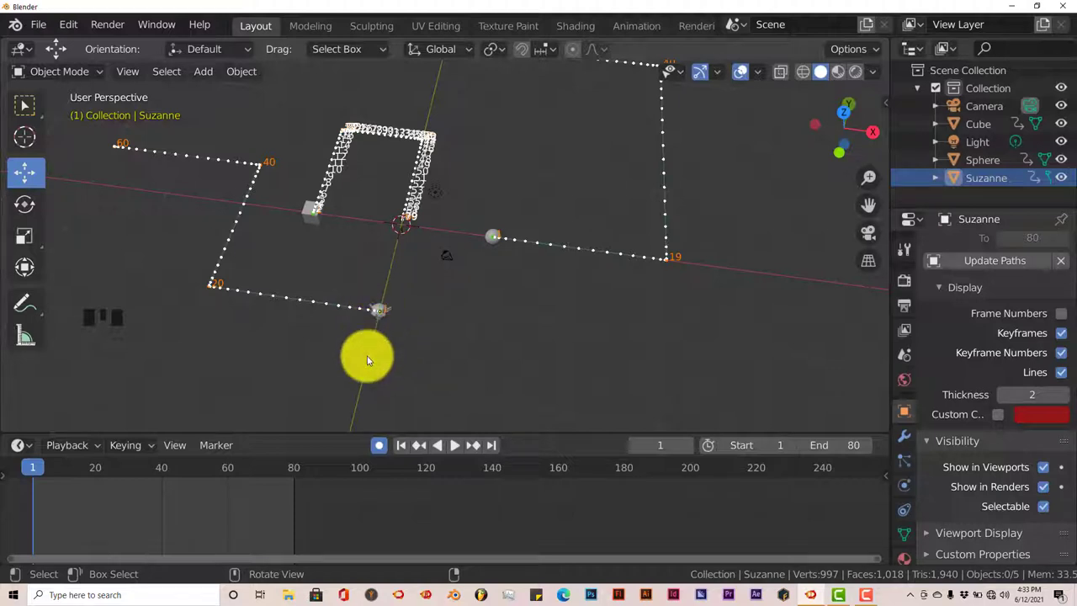
pyautogui.moveTo(367, 360); pyautogui.dragTo(341, 370, button='middle')
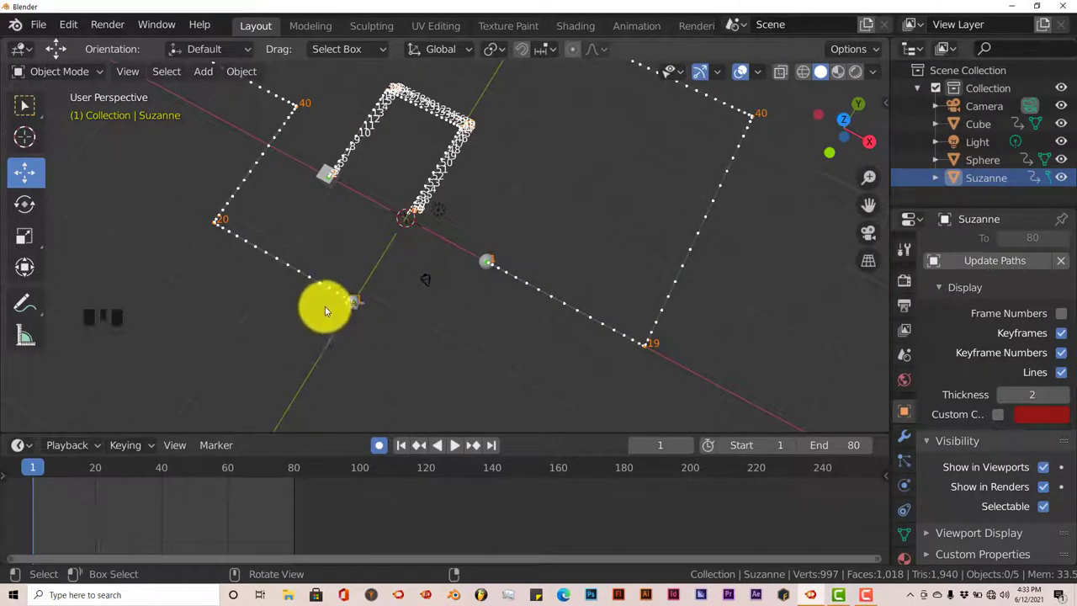
pyautogui.moveTo(325, 306); pyautogui.dragTo(429, 298, button='middle')
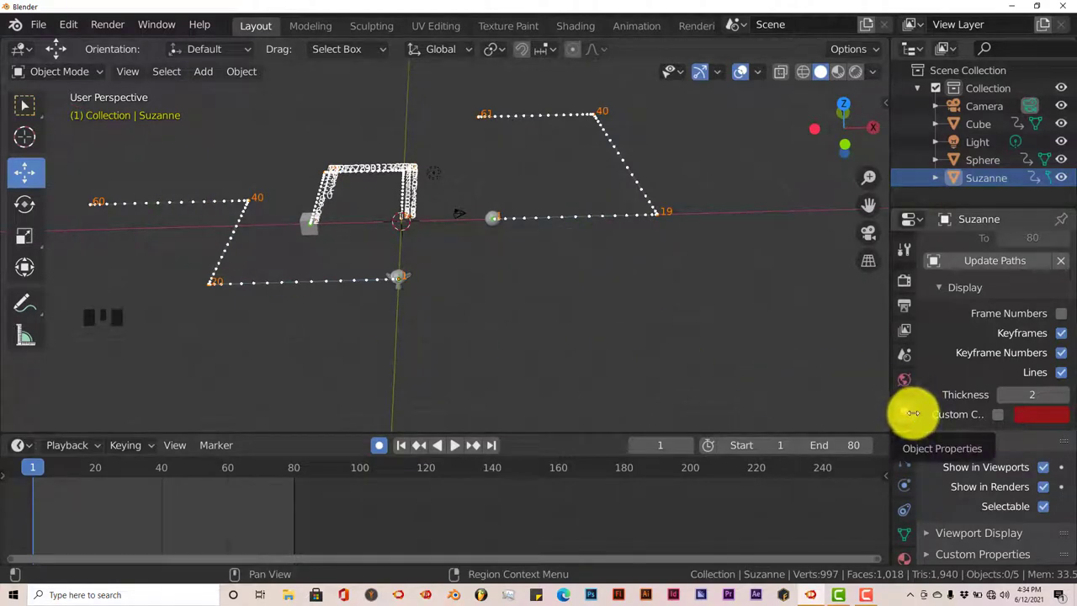
pyautogui.scroll(2, 965, 317)
pyautogui.scroll(5, 964, 323)
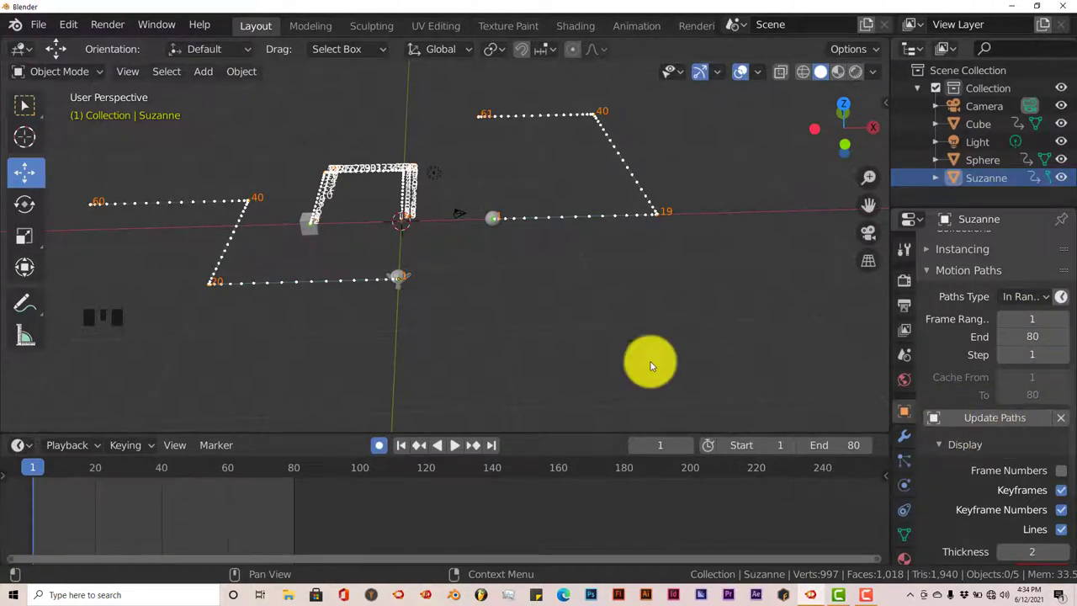
pyautogui.moveTo(650, 367); pyautogui.dragTo(481, 317, button='middle')
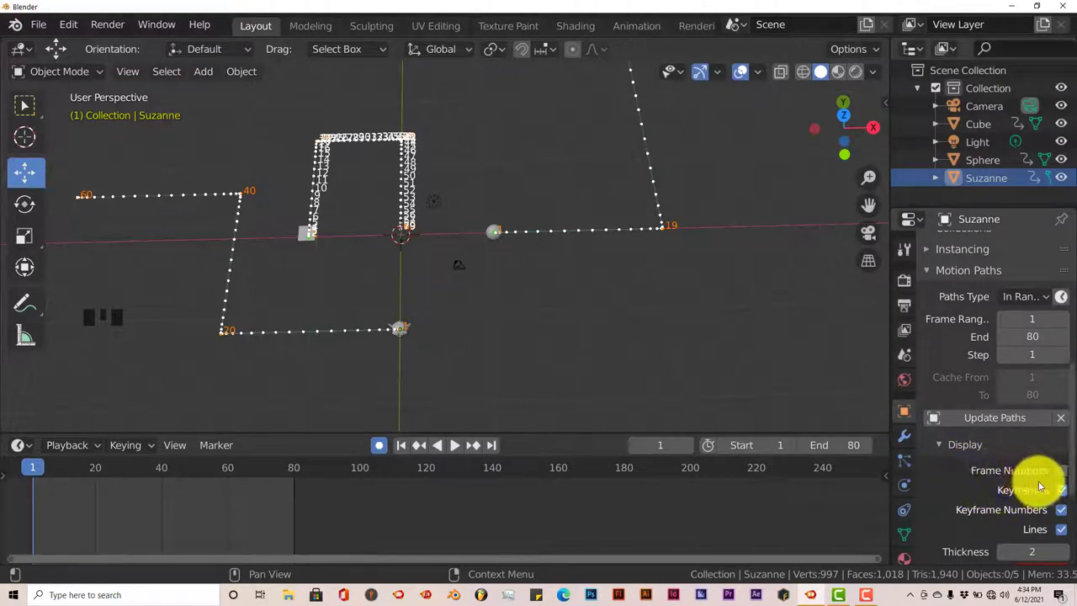
pyautogui.scroll(-9, 1031, 486)
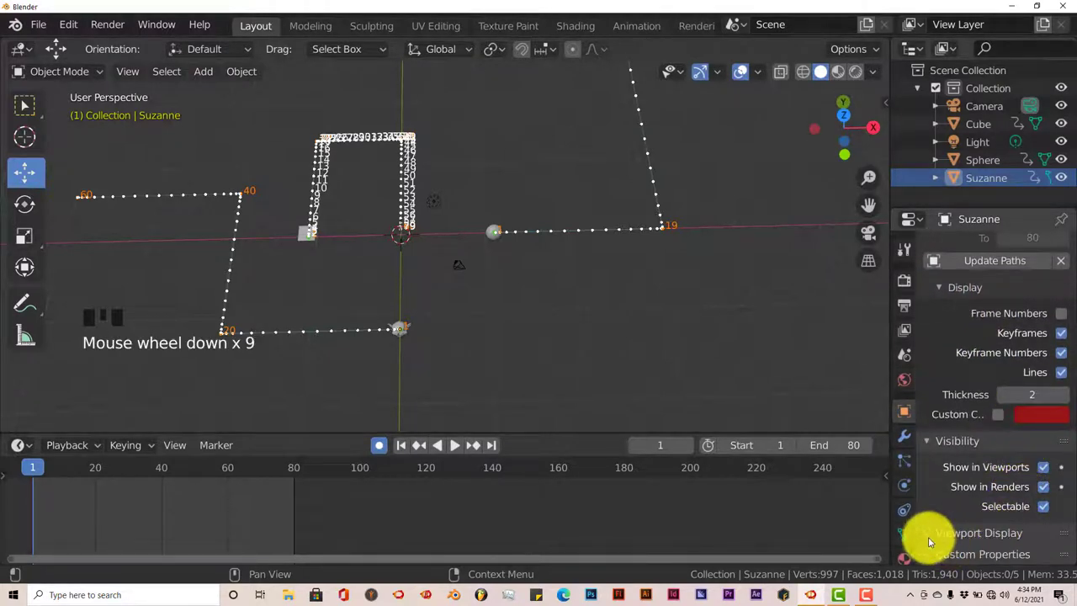
pyautogui.click(926, 536)
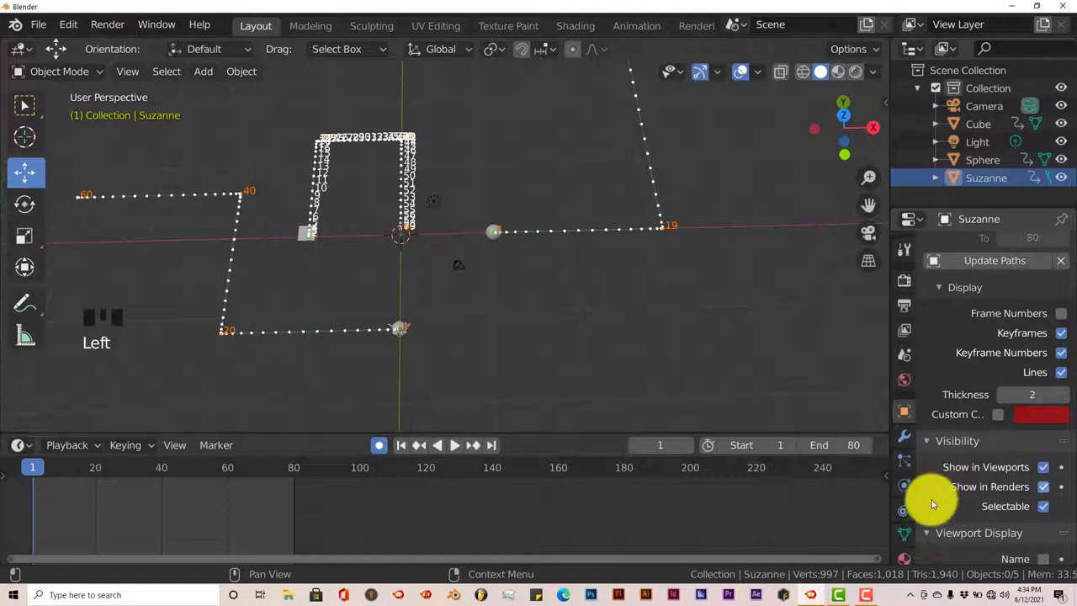
pyautogui.click(924, 532)
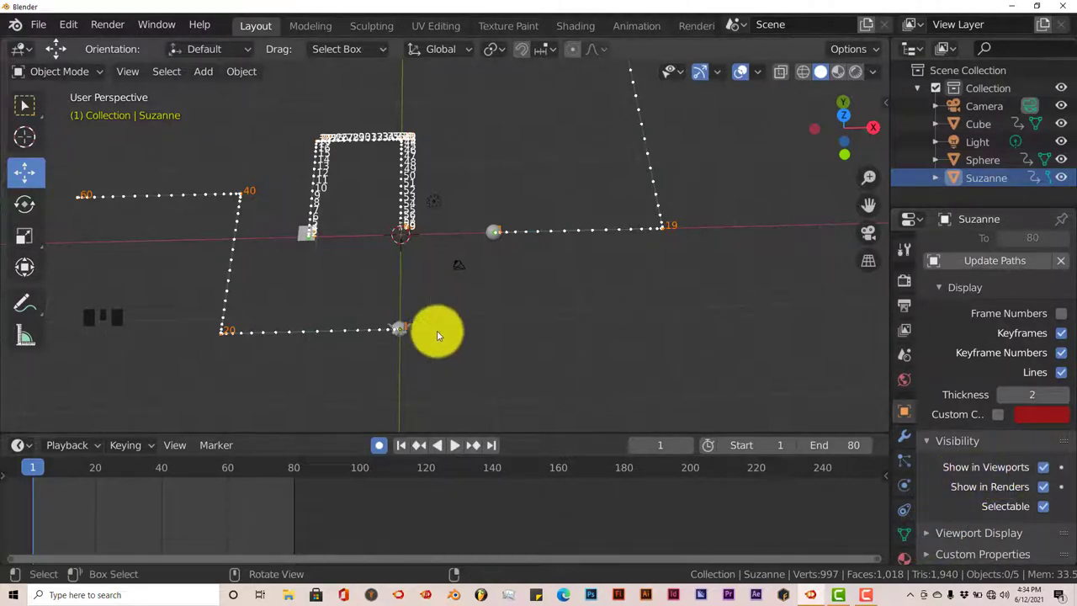
pyautogui.moveTo(430, 326); pyautogui.dragTo(386, 269, button='middle')
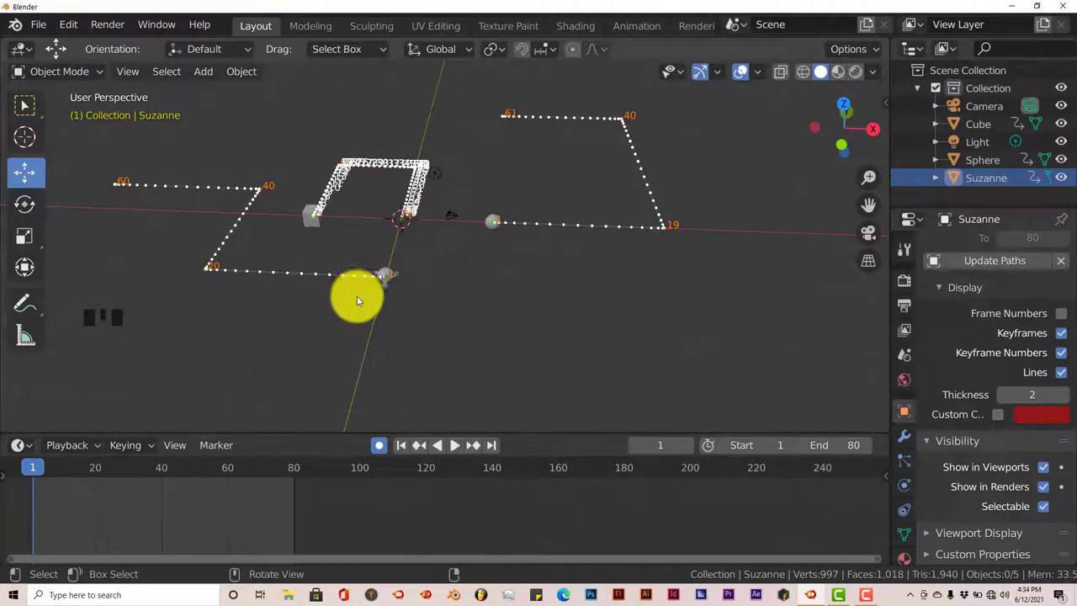
pyautogui.moveTo(357, 301)
pyautogui.mouseDown(button='middle')
pyautogui.moveTo(379, 293)
pyautogui.moveTo(373, 313)
pyautogui.moveTo(363, 308)
pyautogui.mouseUp(button='middle')
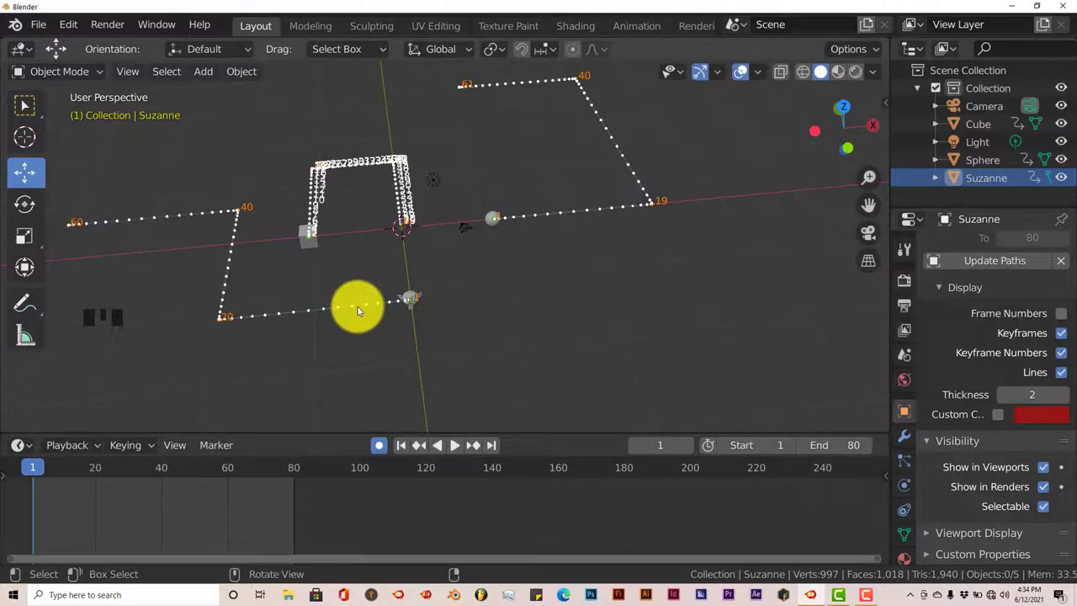
pyautogui.moveTo(357, 308); pyautogui.dragTo(338, 327, button='middle')
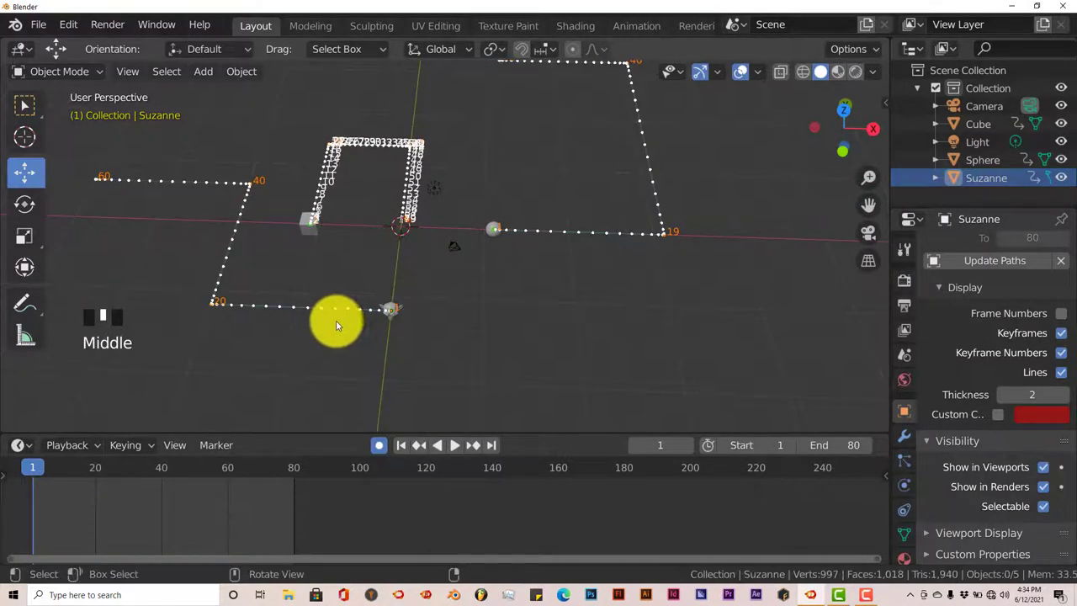